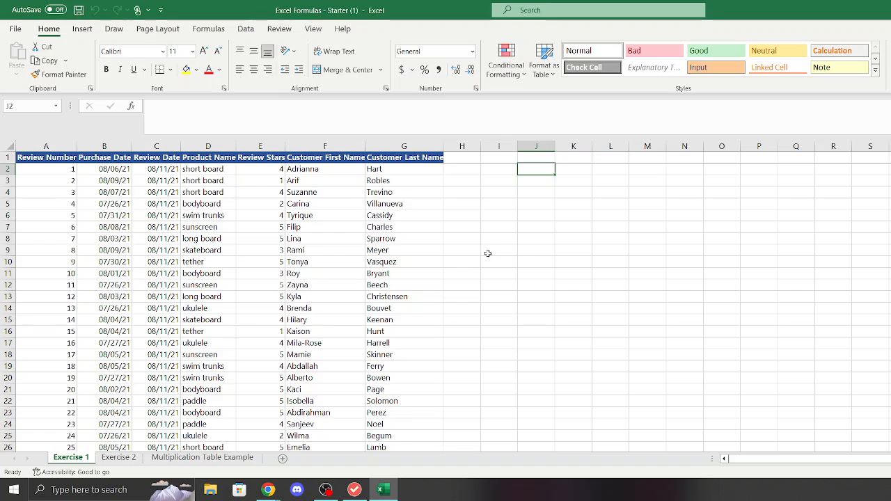
- Enter the example formula =2+2 in cell J2
click(451, 122)
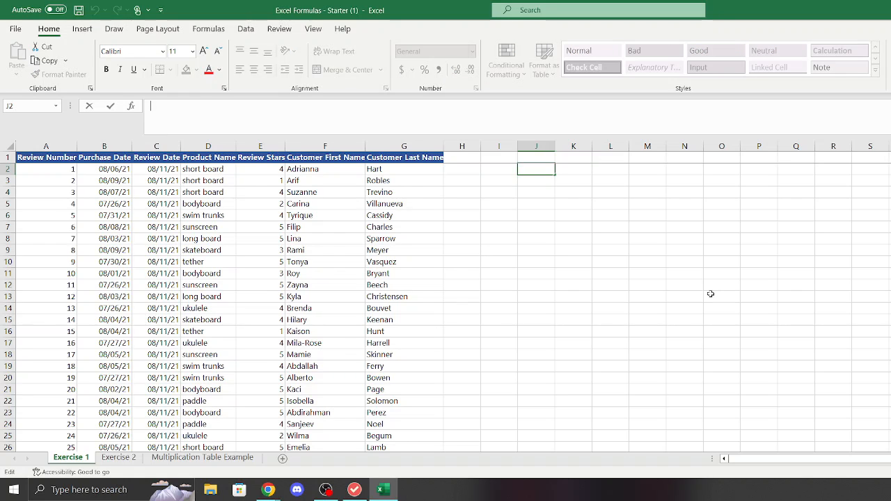
text(=)
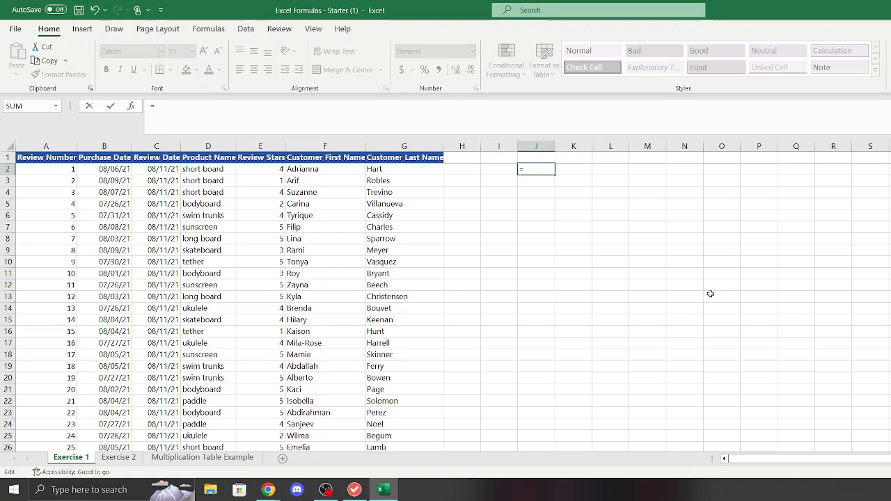
text(2+2)
key(Return)
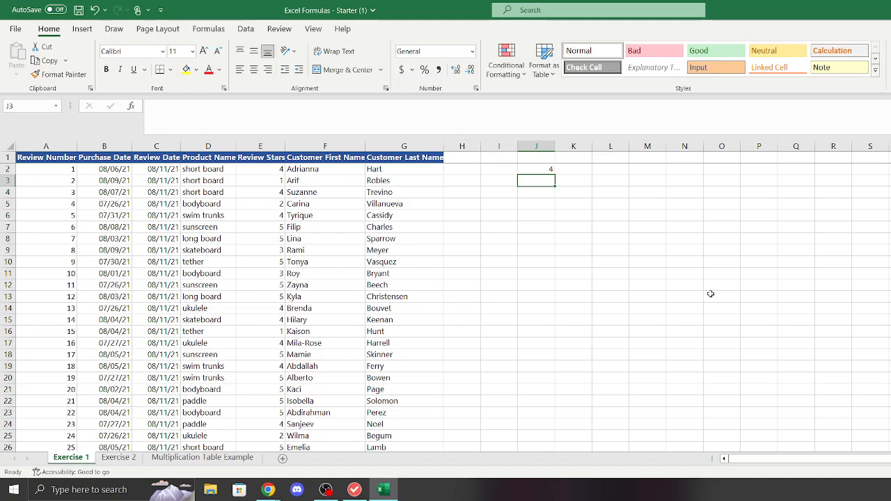
- Replace the formula in cell J2 with the division operator /
double_click(549, 170)
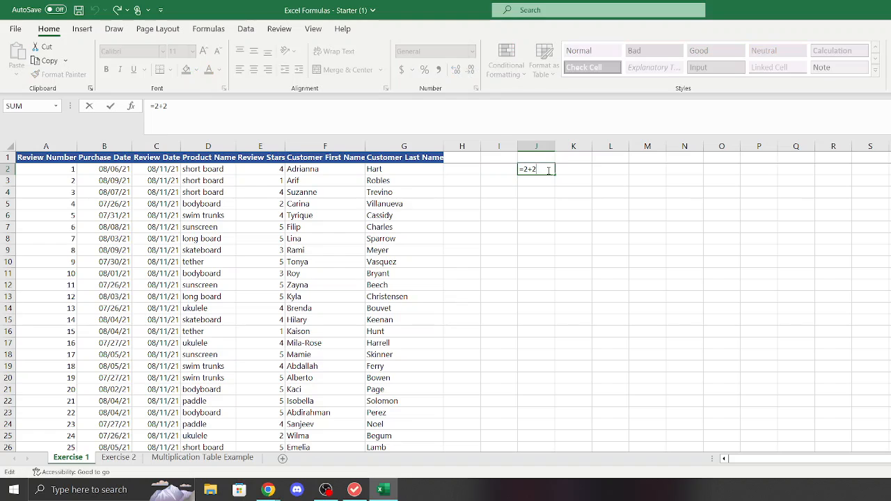
key(BackSpace)
key(BackSpace)
key(BackSpace)
key(BackSpace)
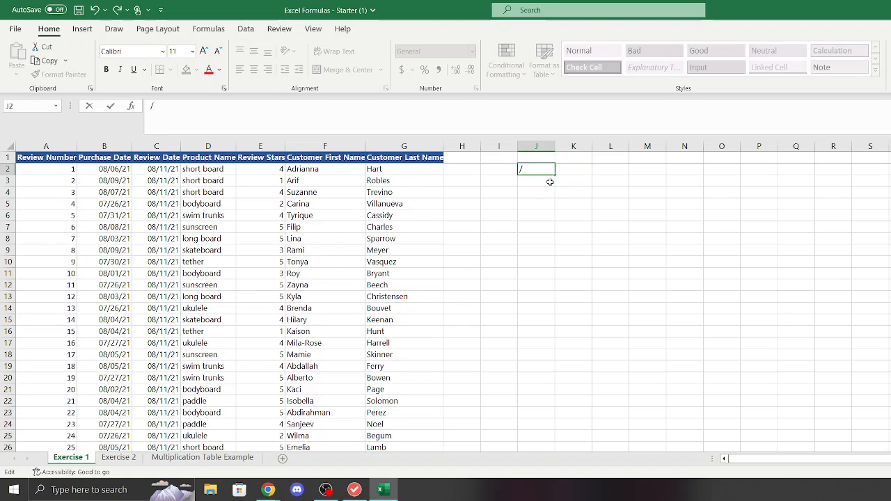
click(540, 181)
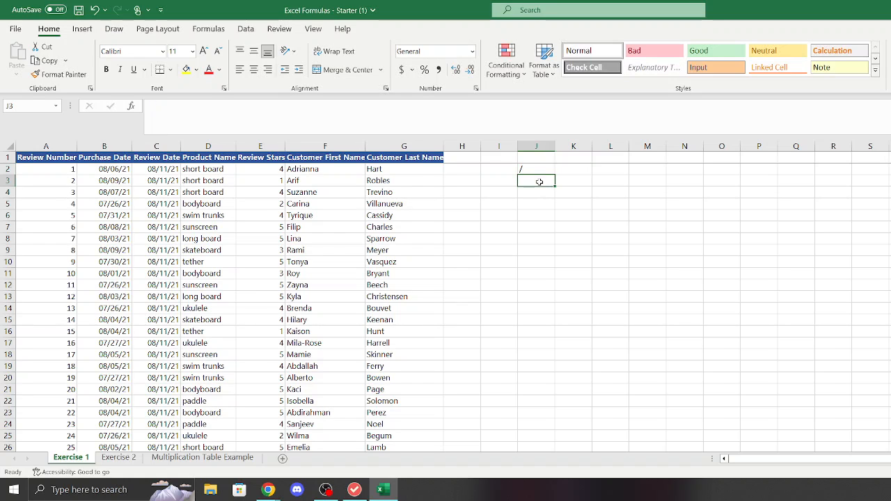
- Try the * operator in J3 and the + and - operators in J2, leaving both cells empty
text(*)
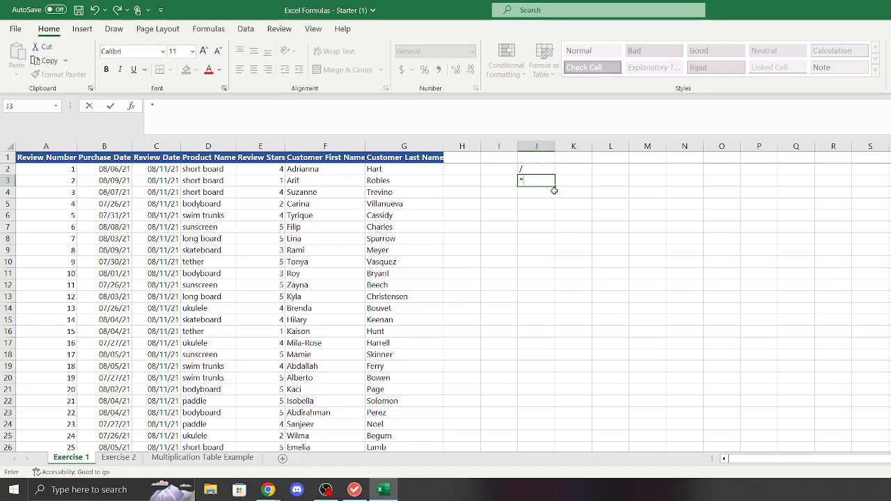
key(Escape)
click(535, 170)
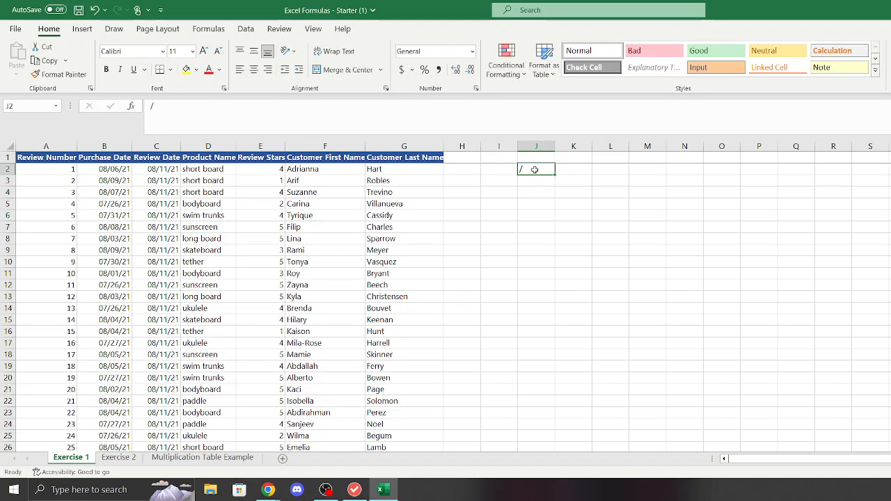
text(/)
key(BackSpace)
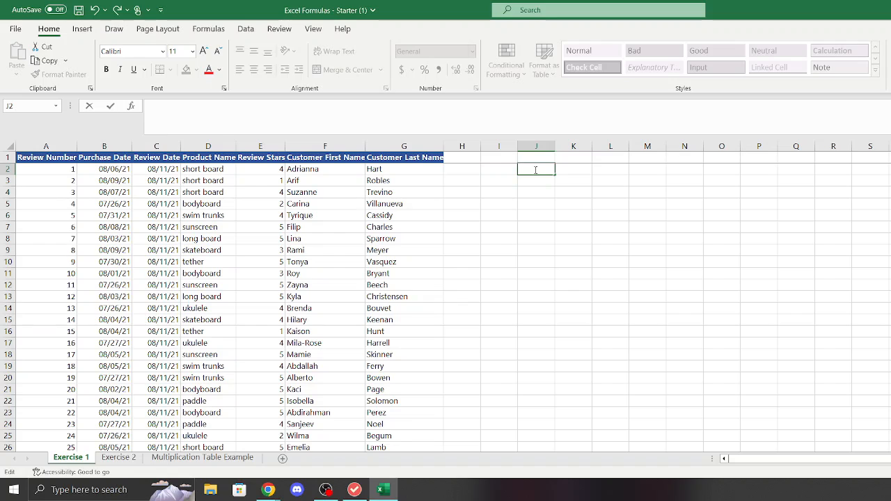
text(+-)
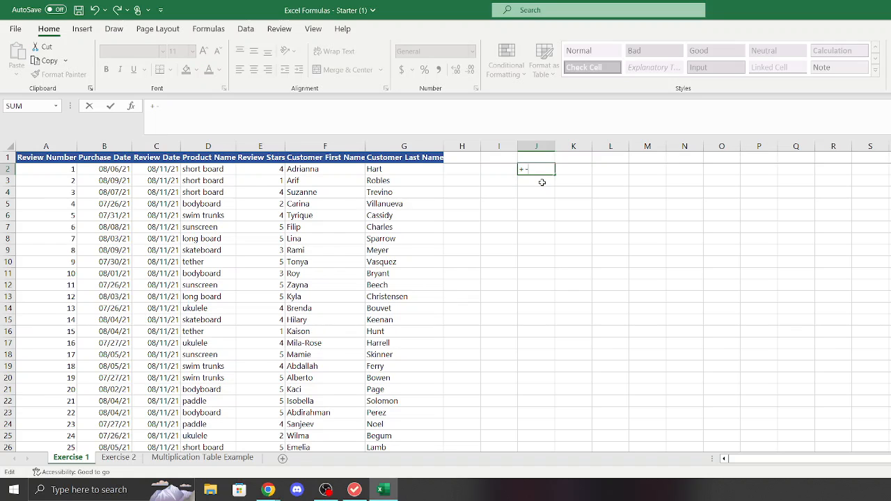
key(BackSpace)
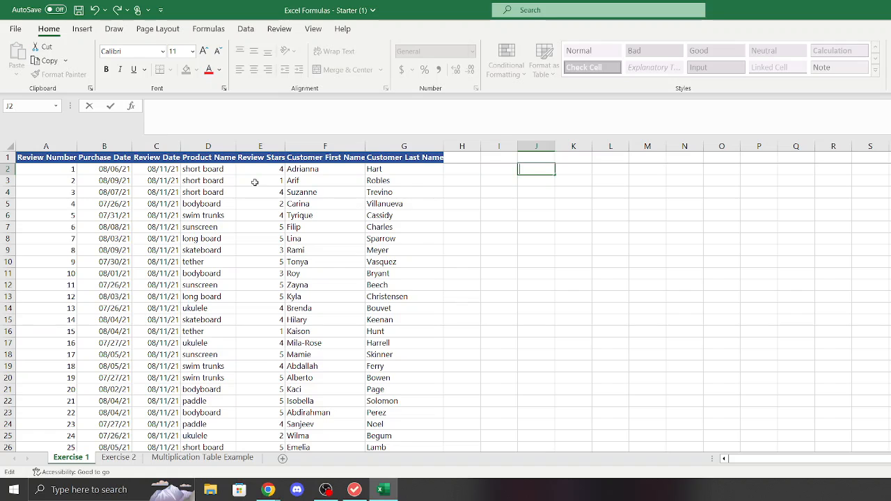
- Insert a blank column before the Product Name column
click(221, 157)
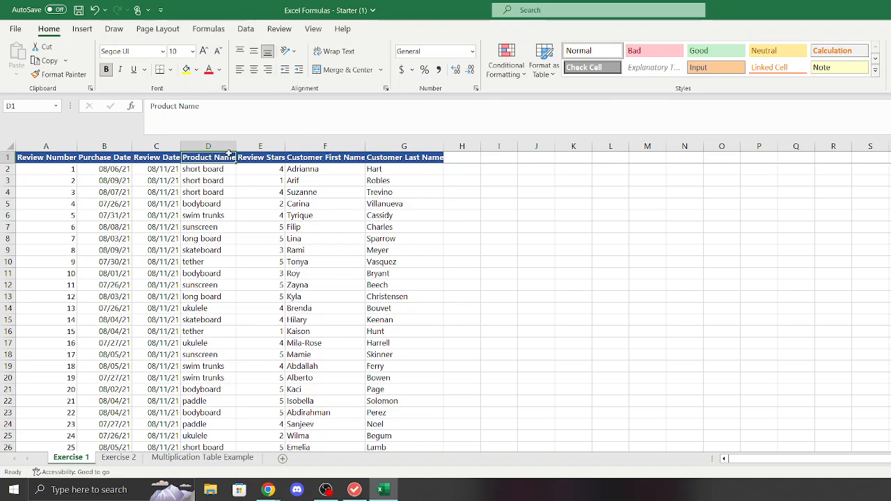
click(217, 146)
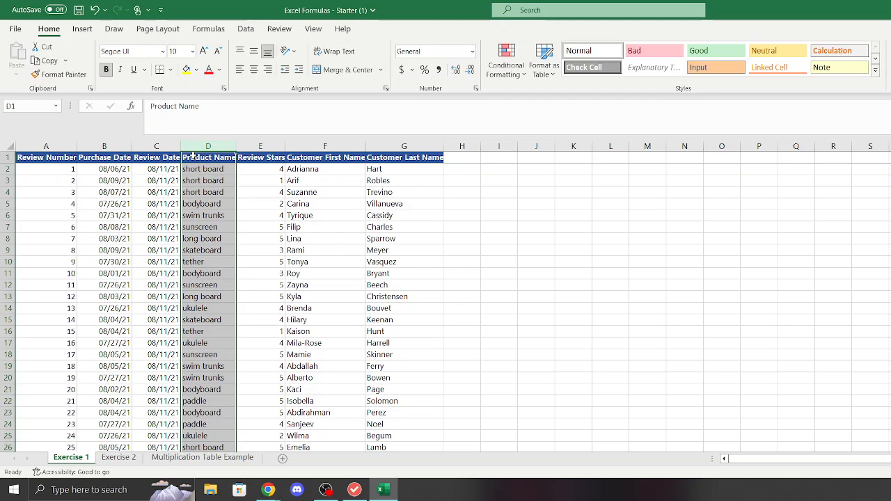
right_click(193, 155)
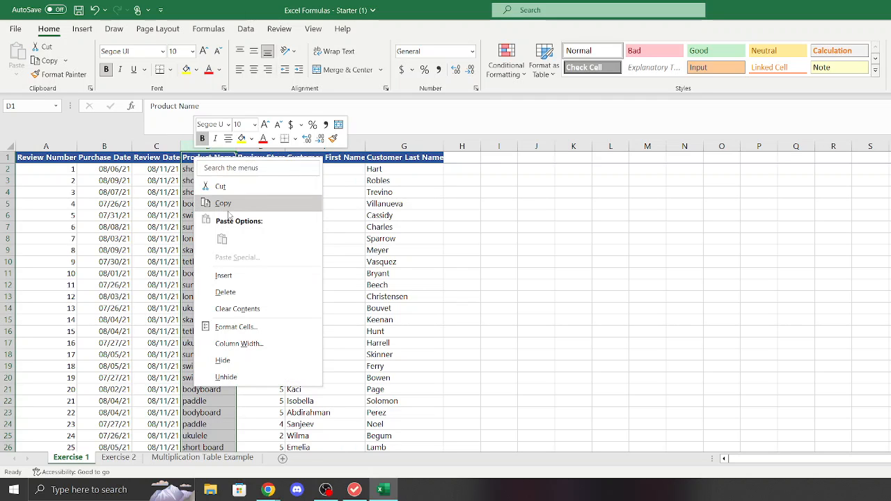
click(243, 276)
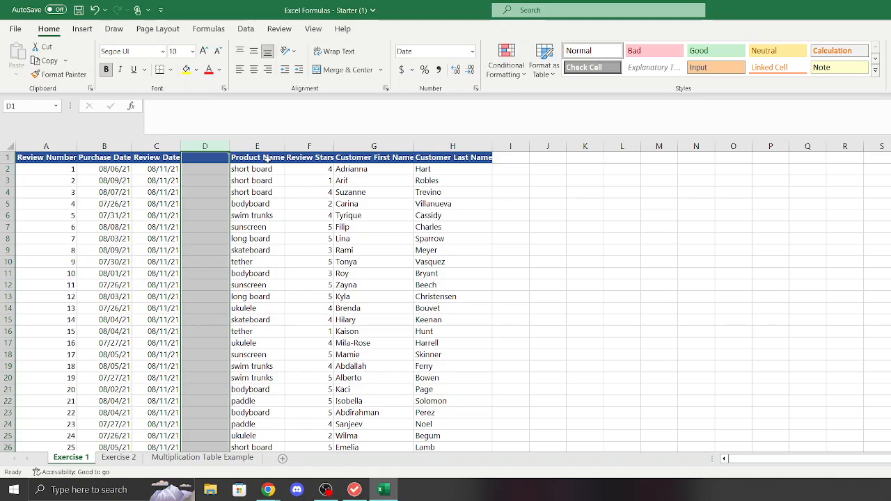
- Title the blank column D "Days Since Purchase" in its header cell
click(217, 162)
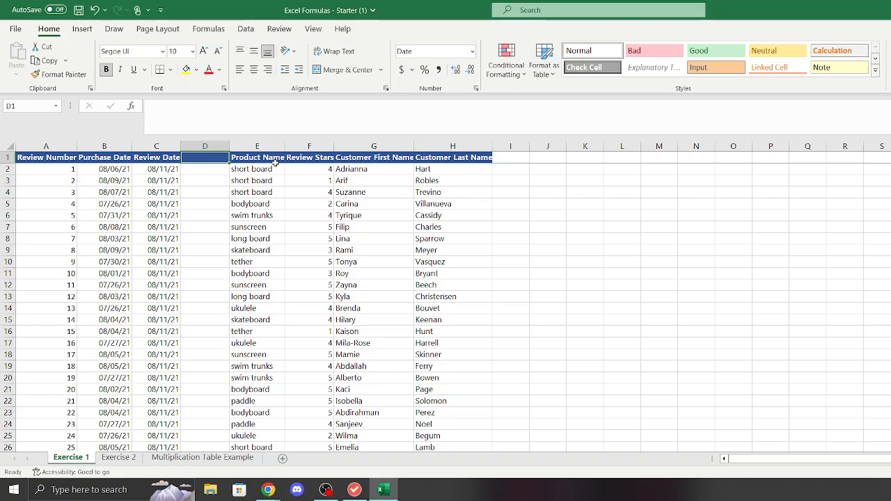
double_click(202, 160)
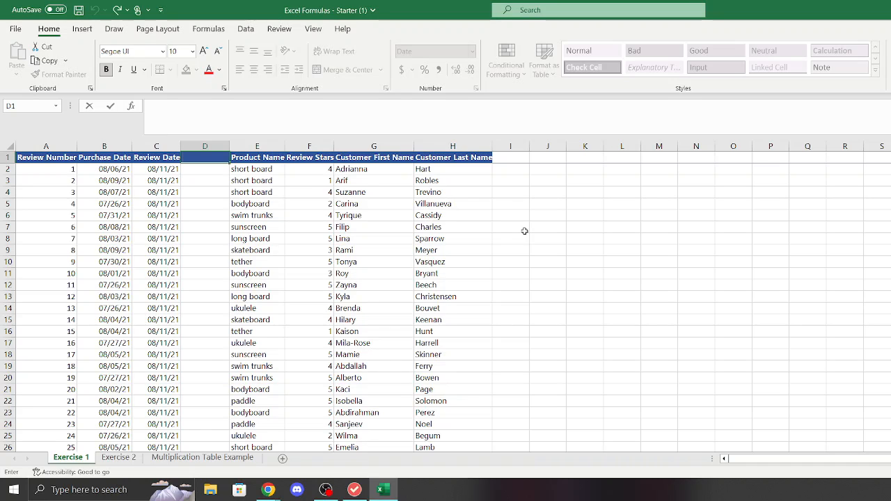
text(Days Since)
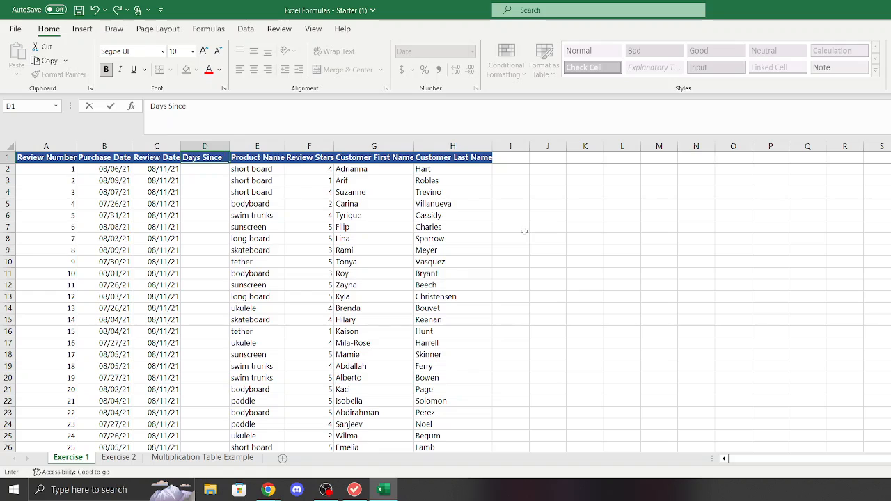
text( Purchase)
click(369, 204)
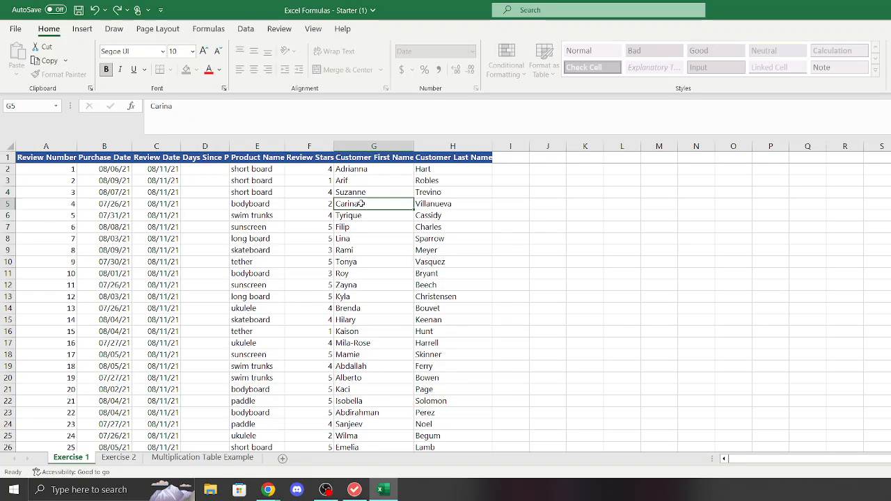
- Autofit the width of all columns in the sheet to their contents
click(214, 145)
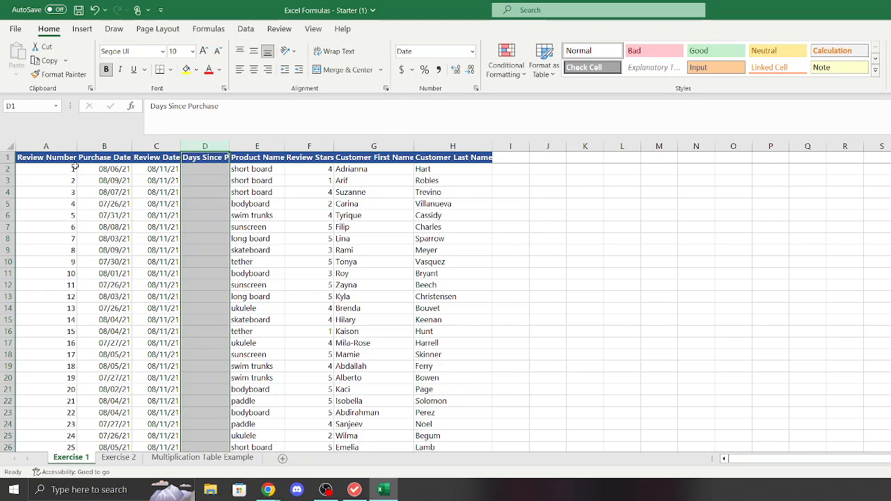
click(11, 147)
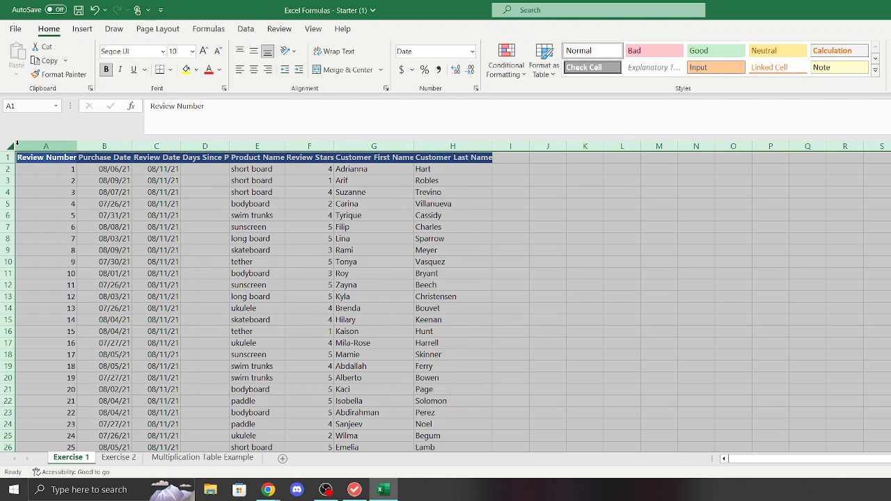
double_click(229, 144)
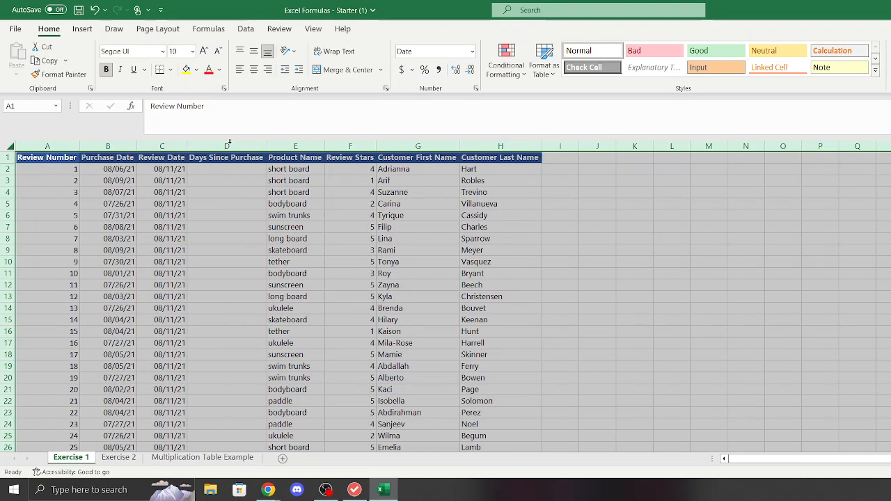
- Enter the formula =(B2-C2) in cell D2 to subtract the review date from the purchase date
click(252, 169)
double_click(251, 170)
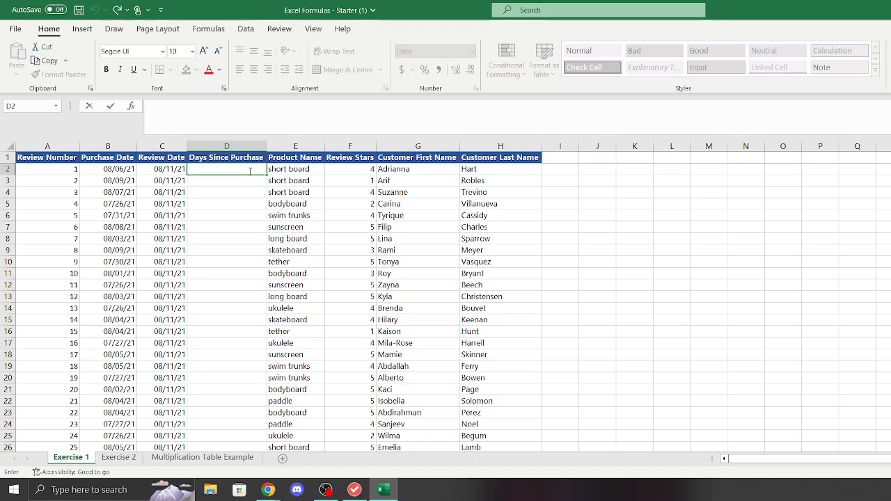
click(236, 114)
text(=()
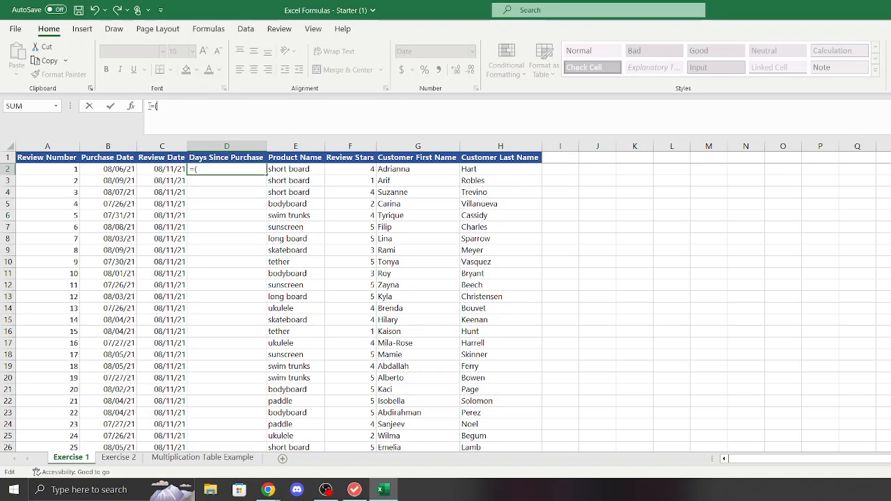
text(b)
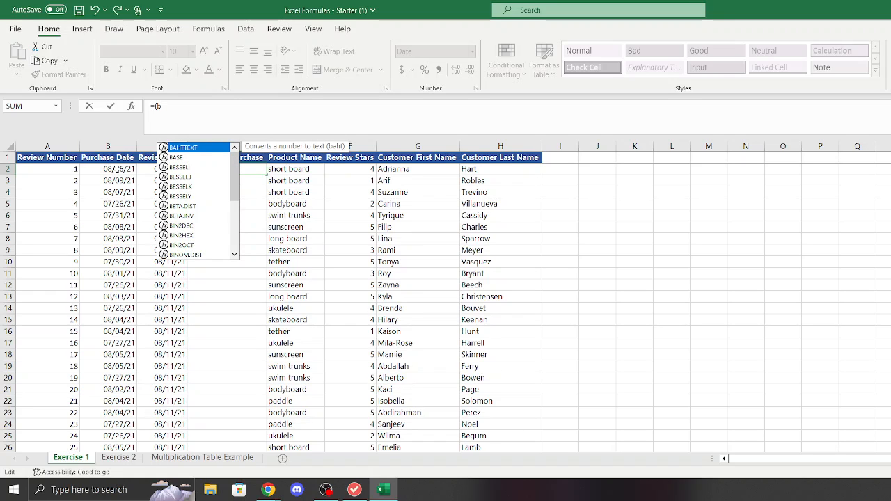
text(2-)
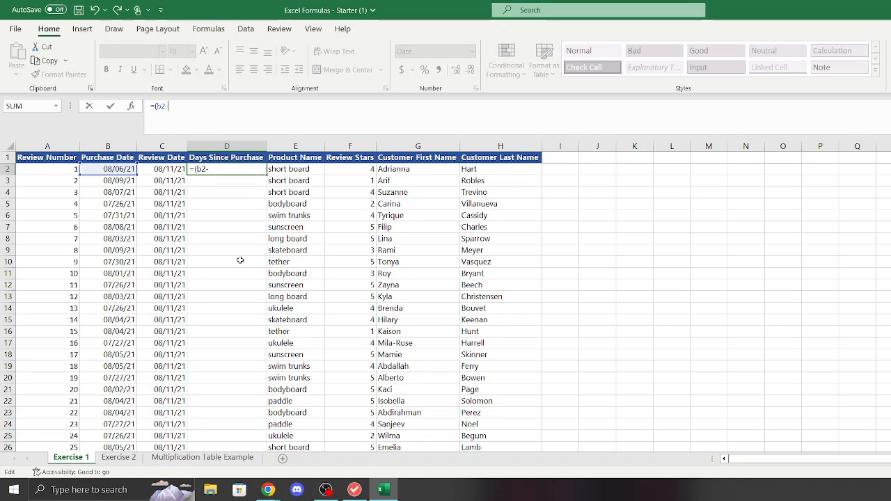
text(c2)
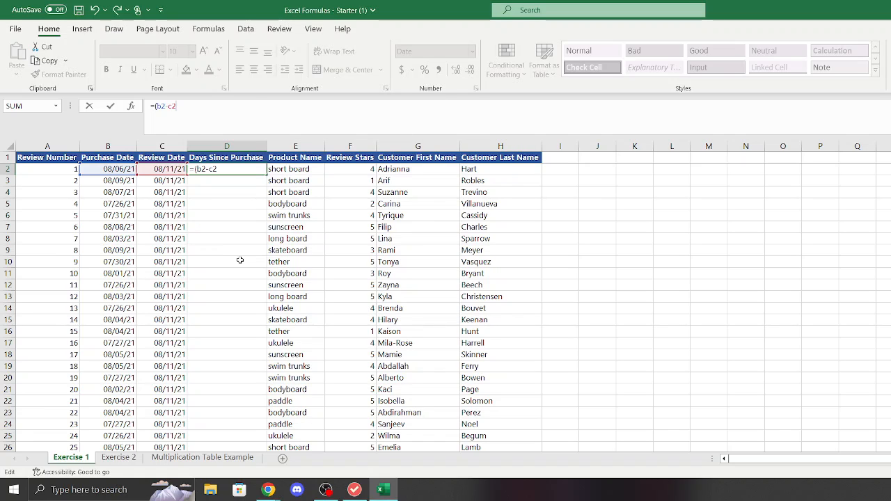
text())
key(Return)
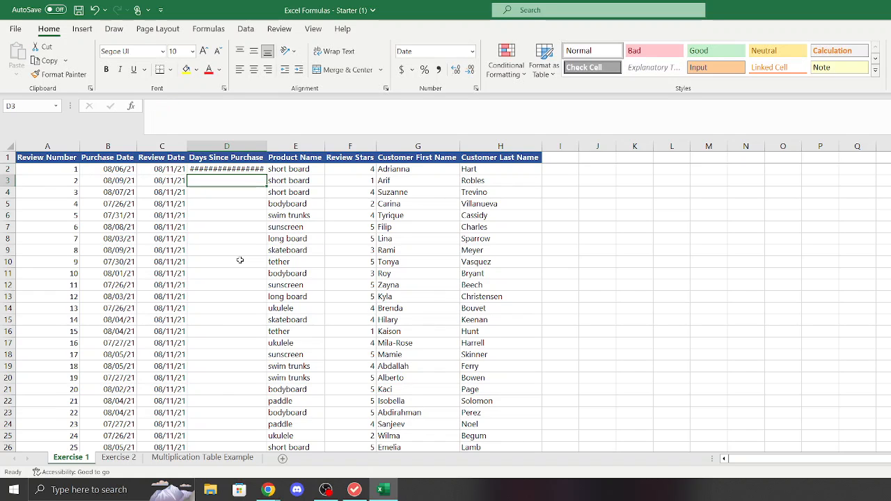
- Check the formula in D2 and format the cell as Number with 0 decimal places
click(229, 168)
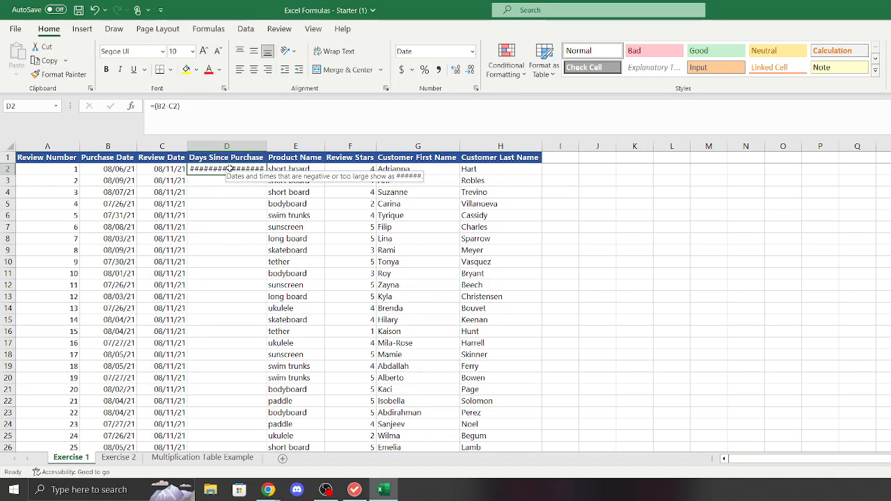
click(165, 107)
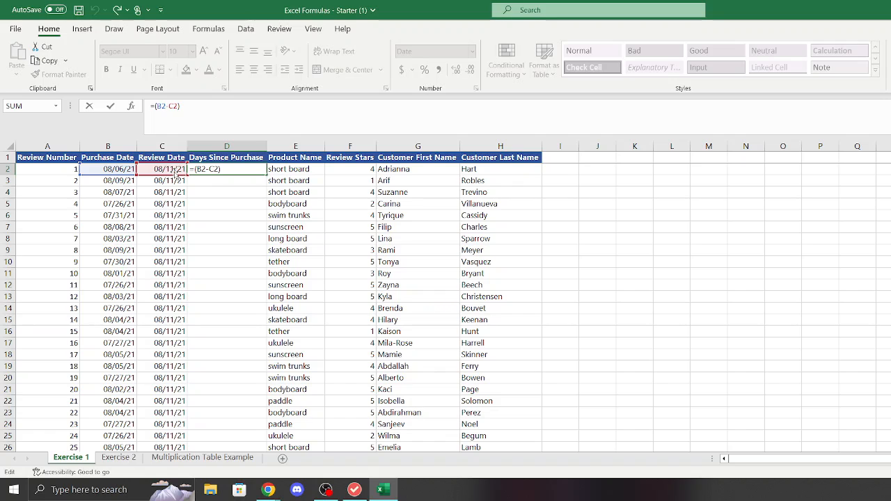
key(Return)
click(220, 171)
right_click(220, 173)
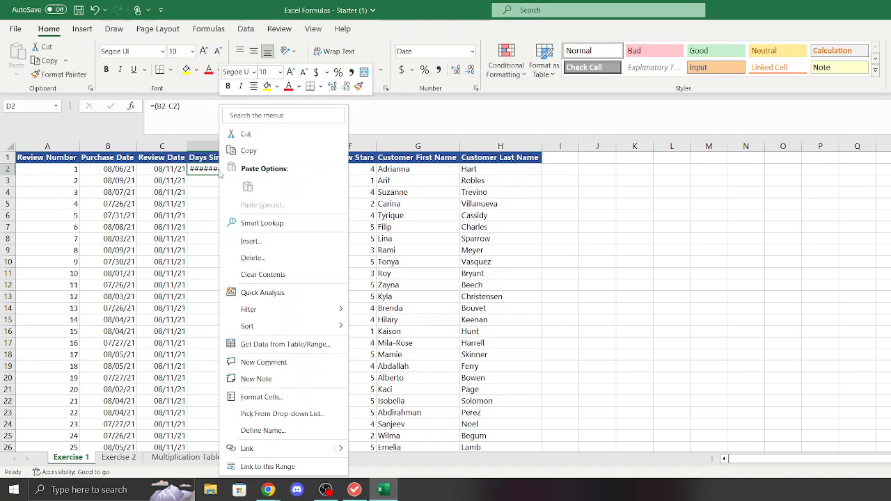
click(270, 399)
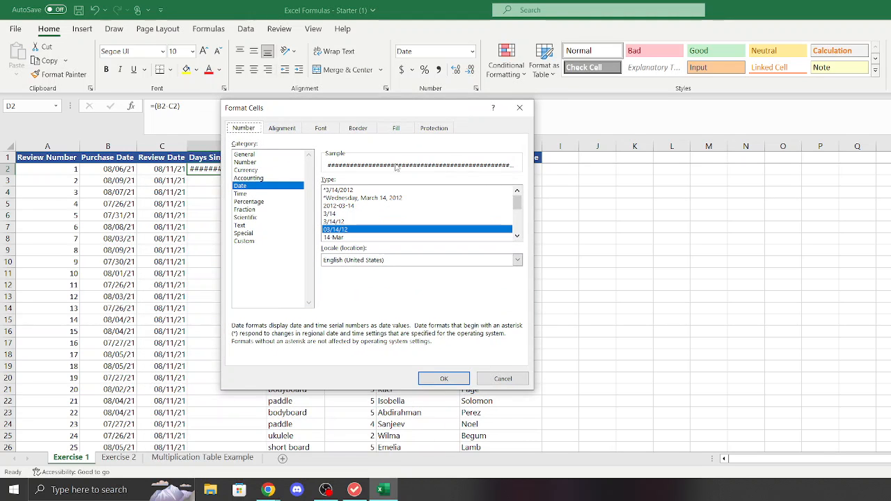
click(255, 163)
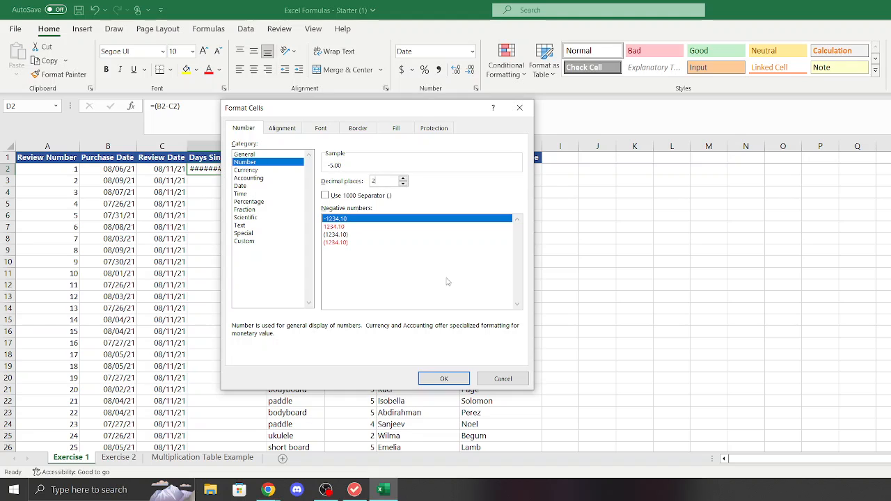
key(BackSpace)
text(0)
key(Return)
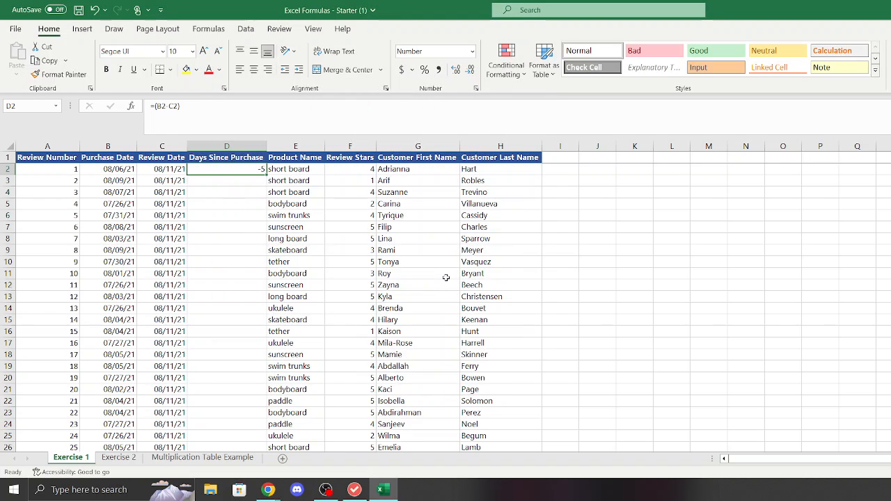
- Fill the Days Since Purchase formula from D2 down through row 119
click(219, 179)
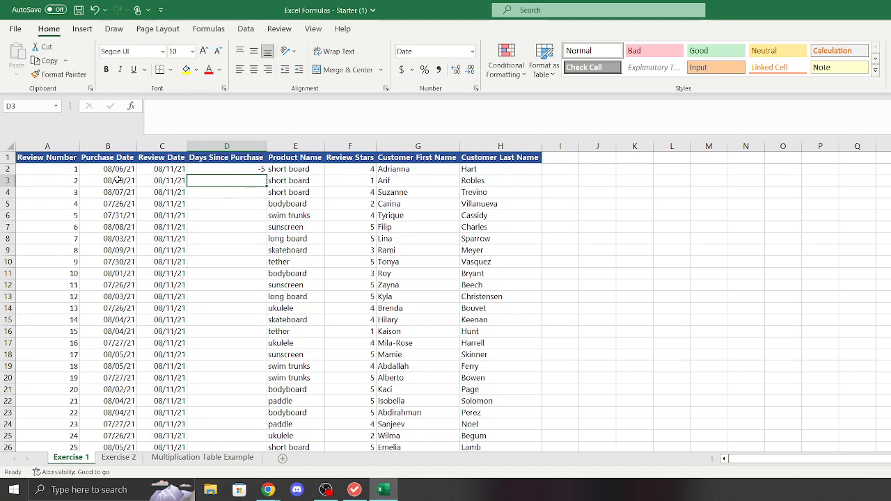
click(257, 170)
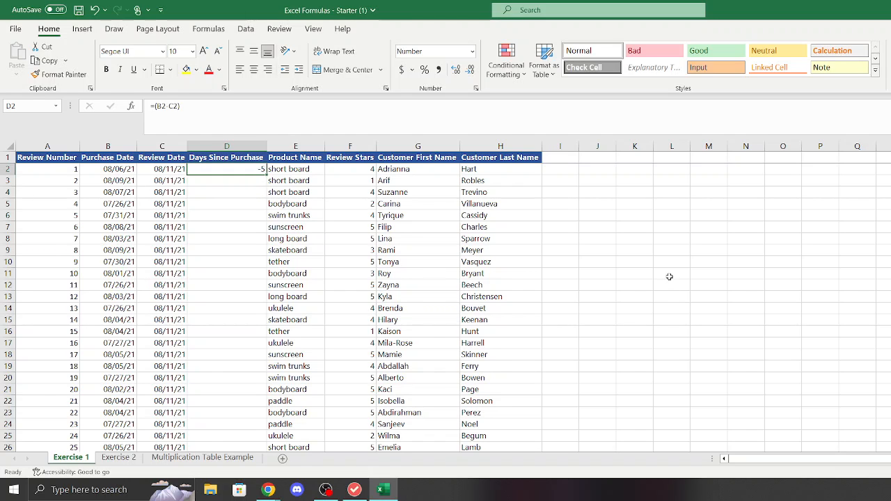
scroll(666, 276, down, 1)
scroll(645, 277, up, 1)
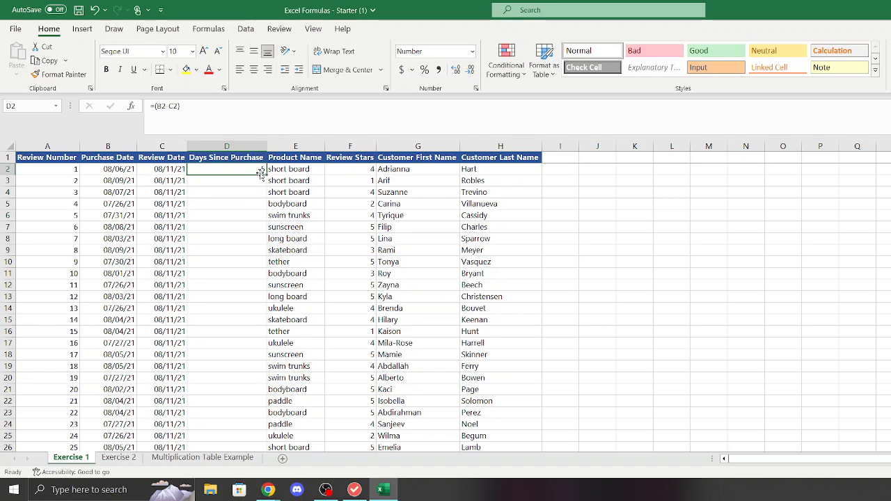
drag(266, 174, 238, 425)
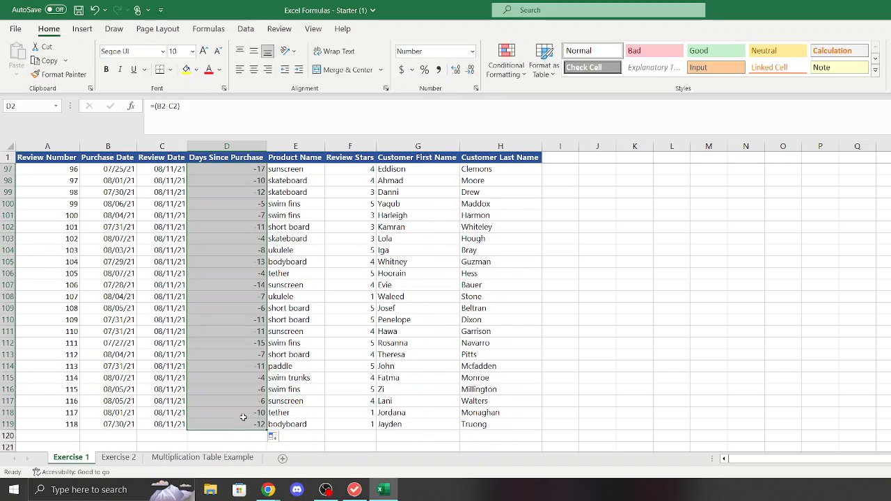
scroll(347, 362, up, 20)
scroll(356, 297, up, 3)
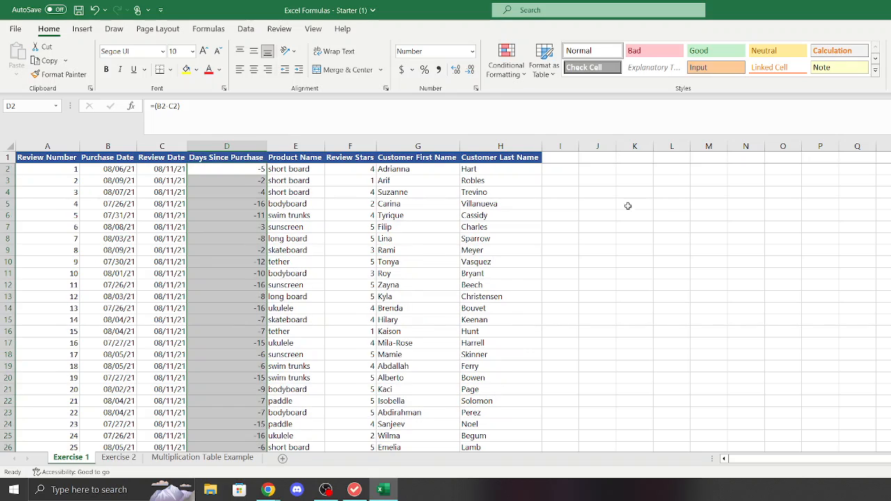
click(633, 203)
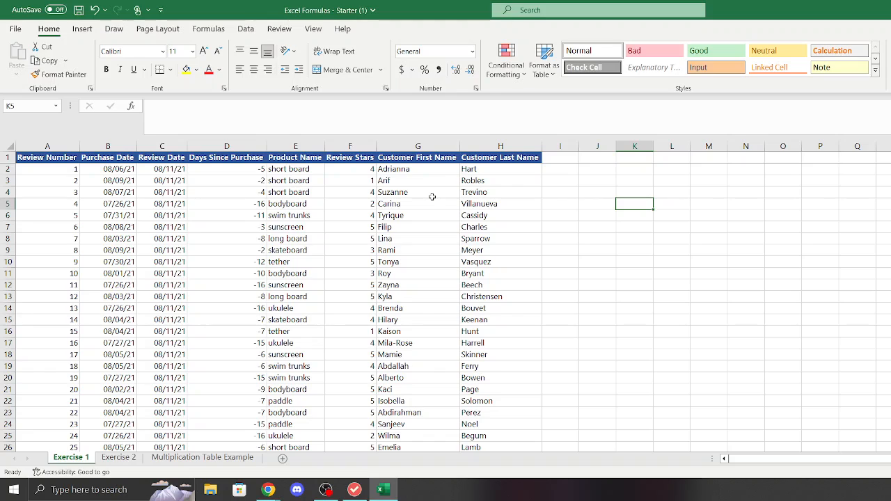
- Copy the Customer Last Name header from H1 into the empty header cell I1
click(560, 170)
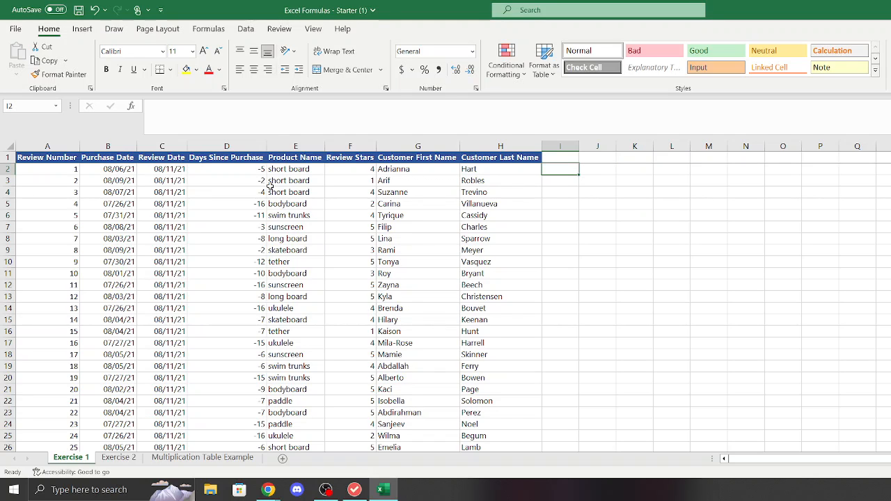
click(492, 202)
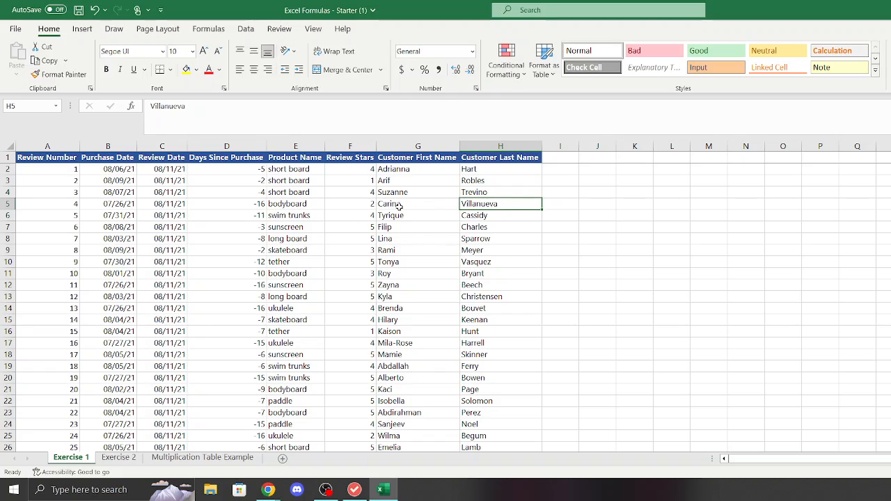
click(562, 171)
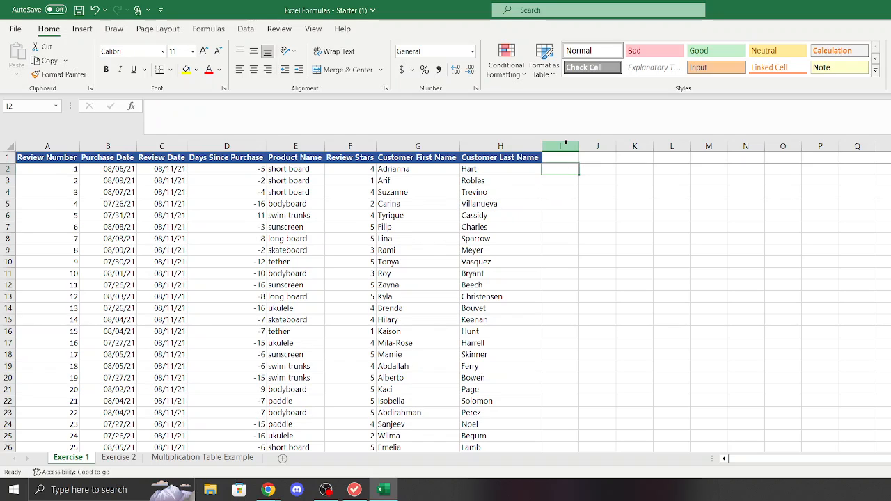
click(525, 158)
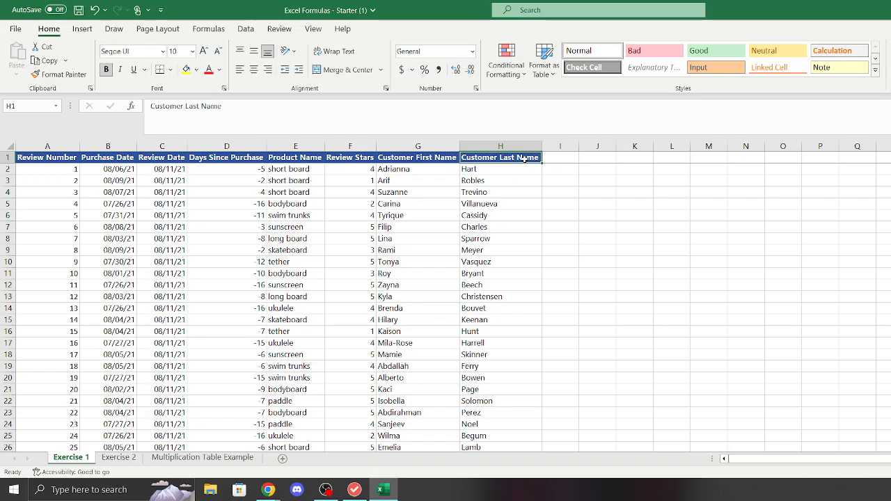
key(ctrl+c)
click(564, 158)
key(ctrl+v)
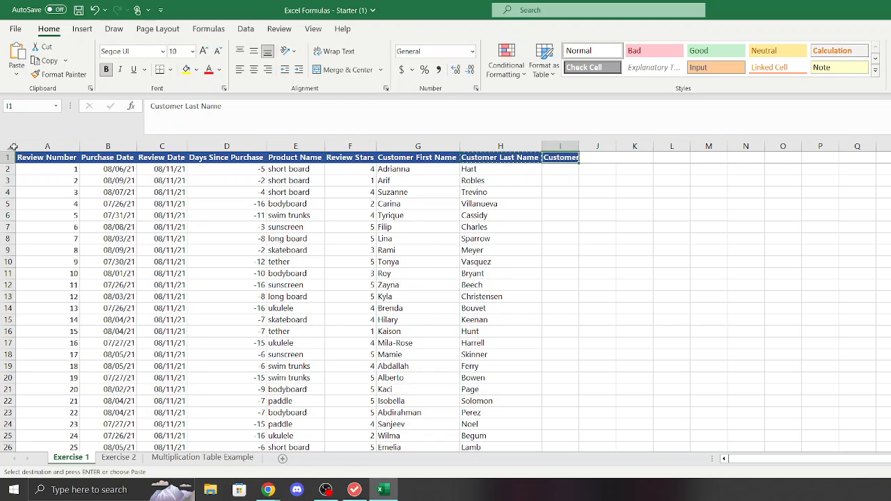
key(ctrl+a)
click(597, 203)
- Replace the text of the copied header in I1 with "Username"
click(568, 159)
click(360, 105)
key(BackSpace)
key(BackSpace)
key(BackSpace)
key(BackSpace)
key(BackSpace)
key(BackSpace)
key(BackSpace)
key(BackSpace)
key(BackSpace)
key(BackSpace)
key(BackSpace)
key(BackSpace)
key(BackSpace)
key(BackSpace)
key(BackSpace)
key(BackSpace)
key(BackSpace)
key(BackSpace)
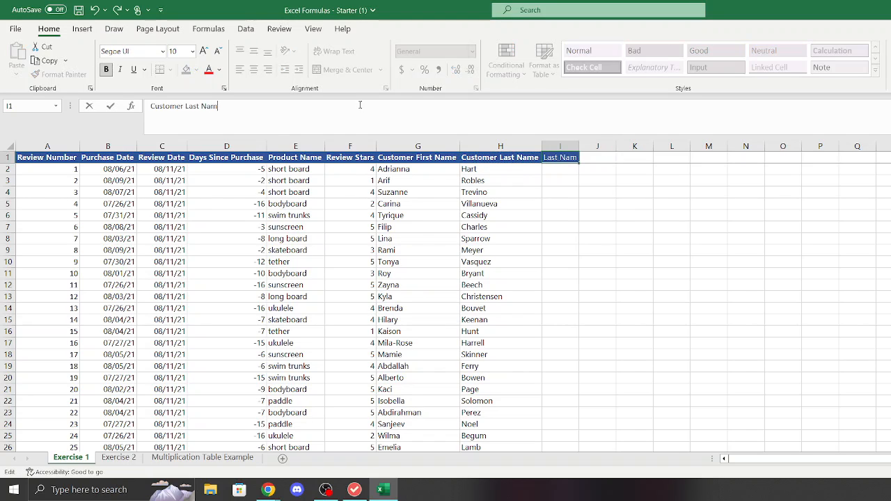
text(Username)
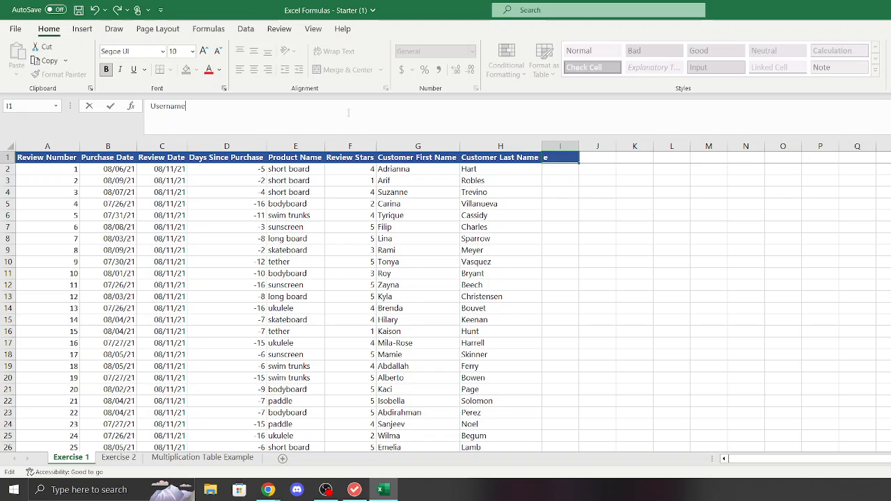
key(Return)
click(528, 206)
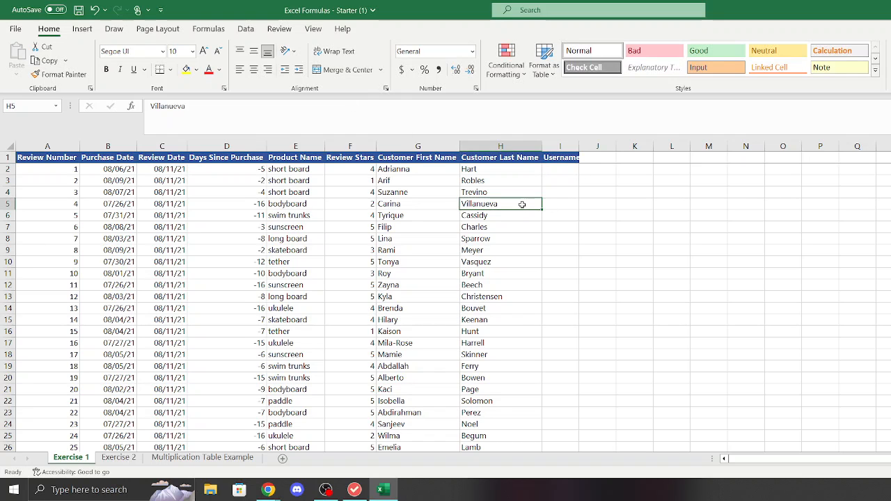
- Autofit the width of all columns so the Username header fits its column
click(10, 146)
double_click(579, 146)
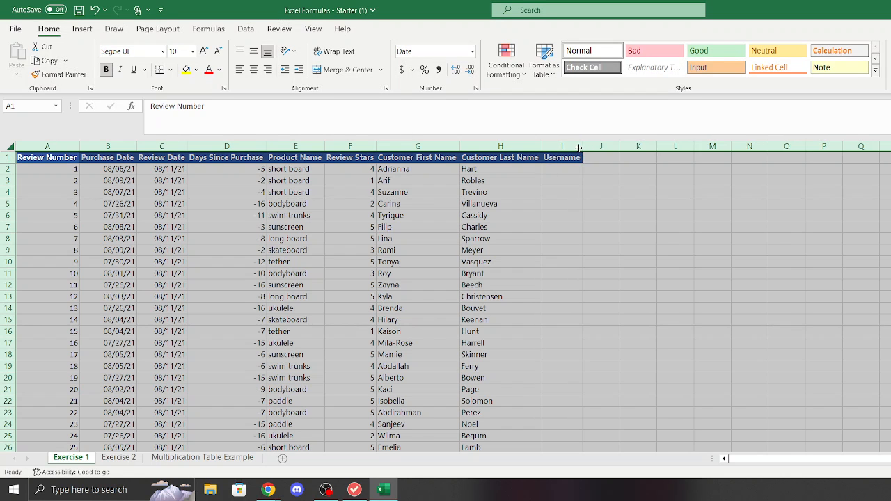
click(667, 212)
- Enter the formula =(G2& "." &H2) in cell I2 to join first and last names with a period
click(559, 172)
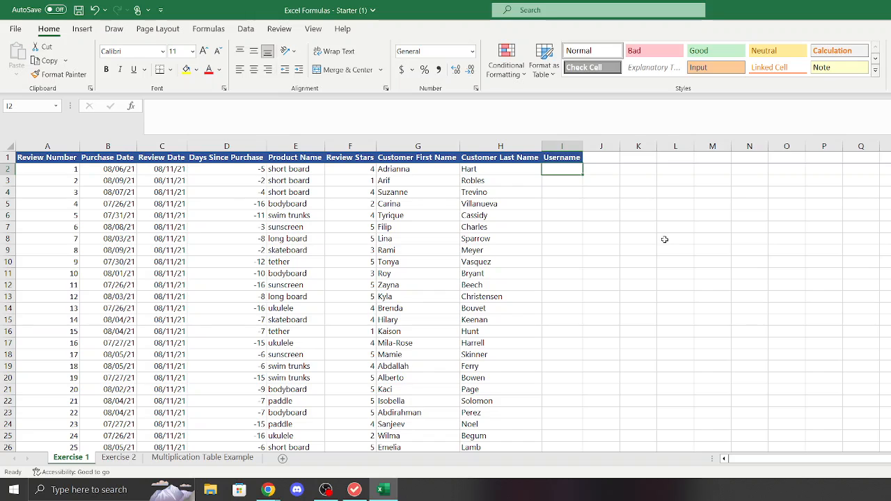
key(F2)
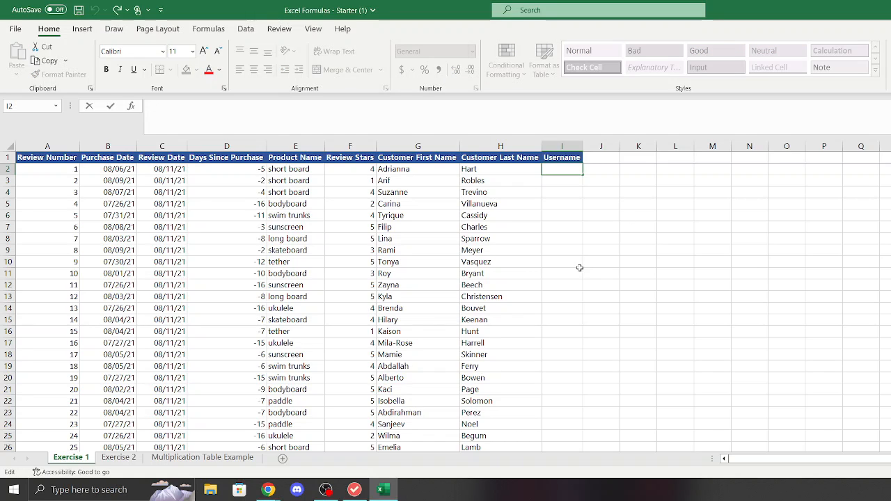
text(=()
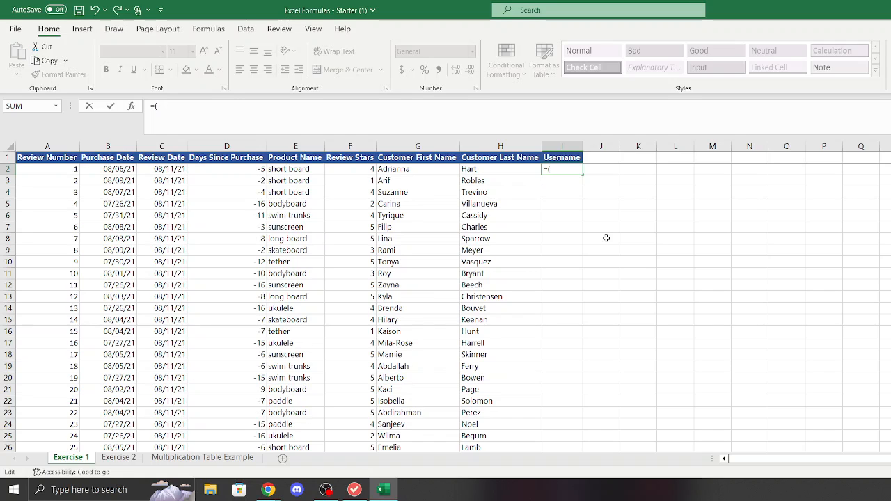
text(g2)
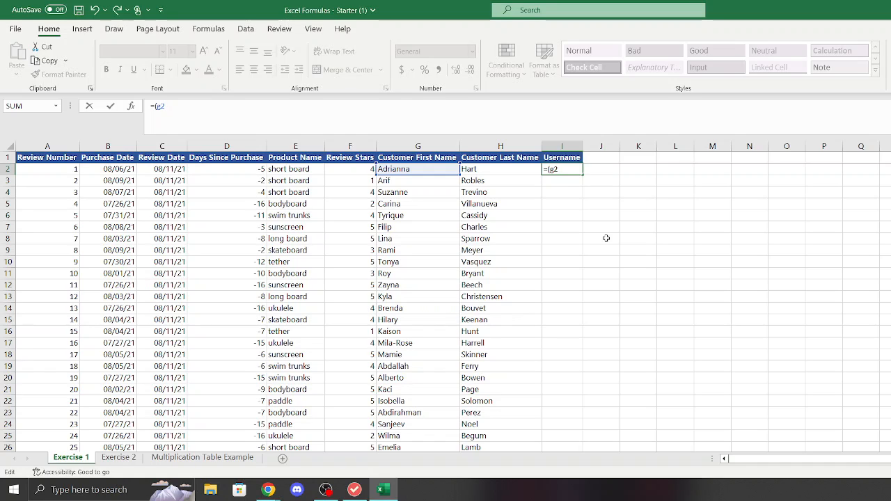
text(& ".)
text(&h)
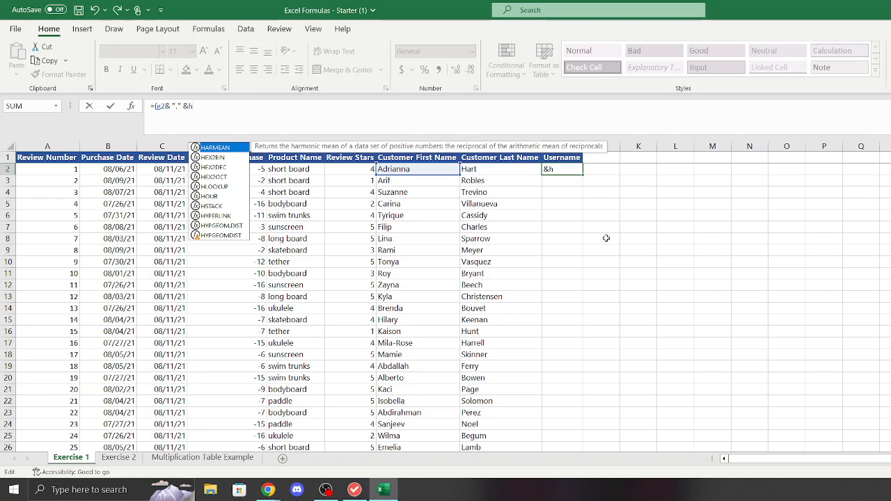
text(2)
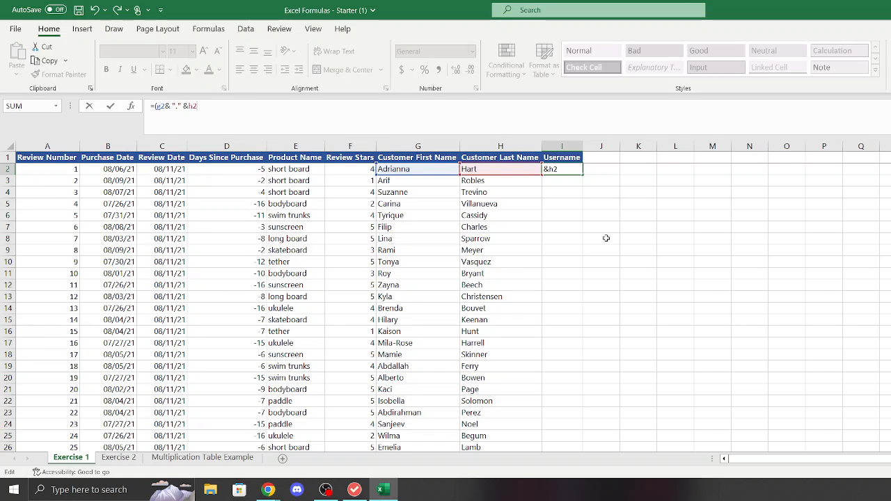
text())
key(Return)
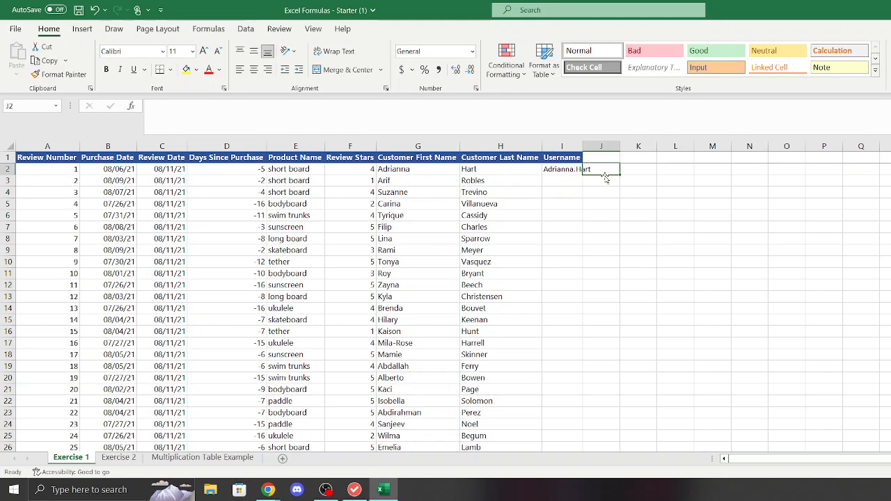
- Check the formula in I2 and fill it down the Username column through row 119
click(566, 170)
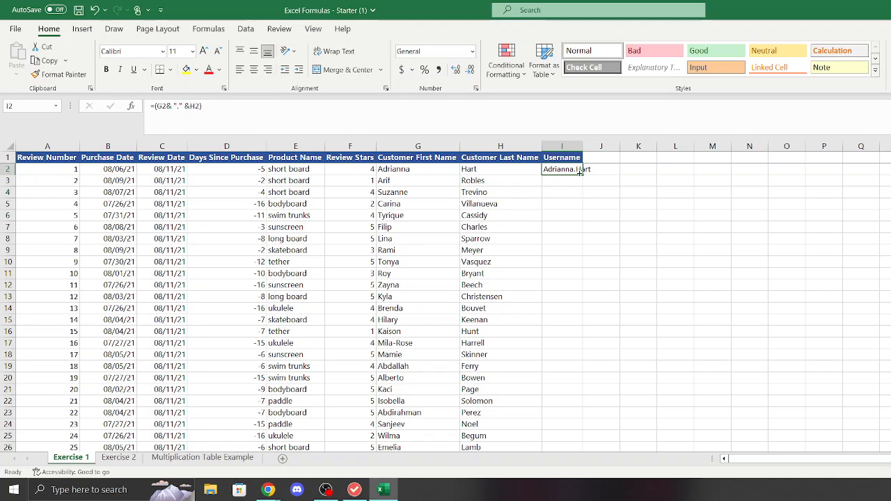
double_click(570, 169)
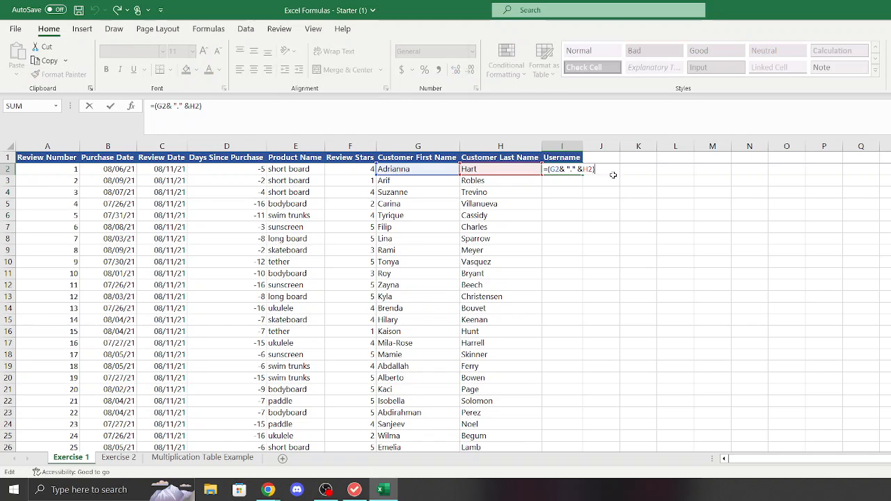
click(600, 204)
click(570, 169)
drag(583, 175, 552, 426)
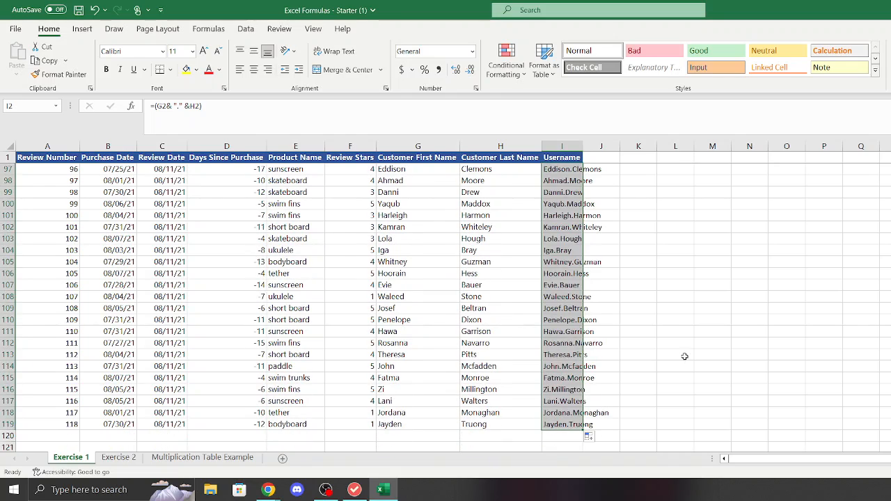
scroll(673, 330, up, 6)
scroll(673, 330, up, 20)
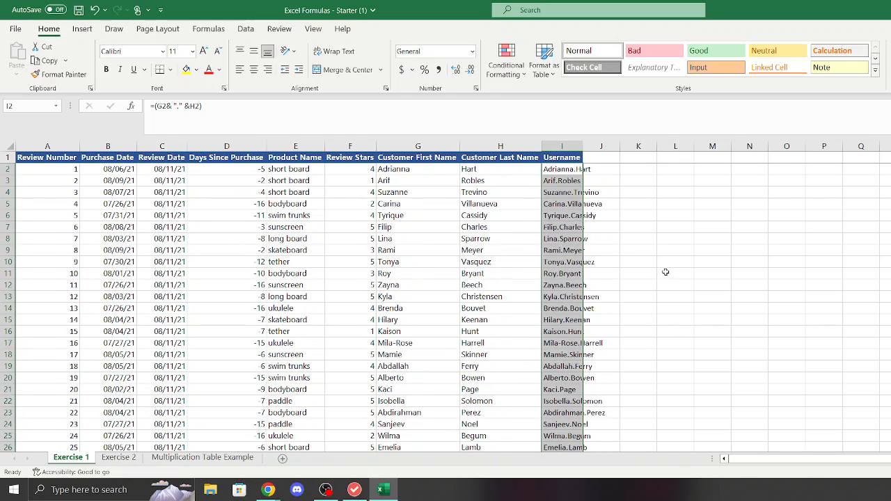
click(657, 272)
- Autofit all column widths again to fit the filled usernames and look over the Username column
click(569, 157)
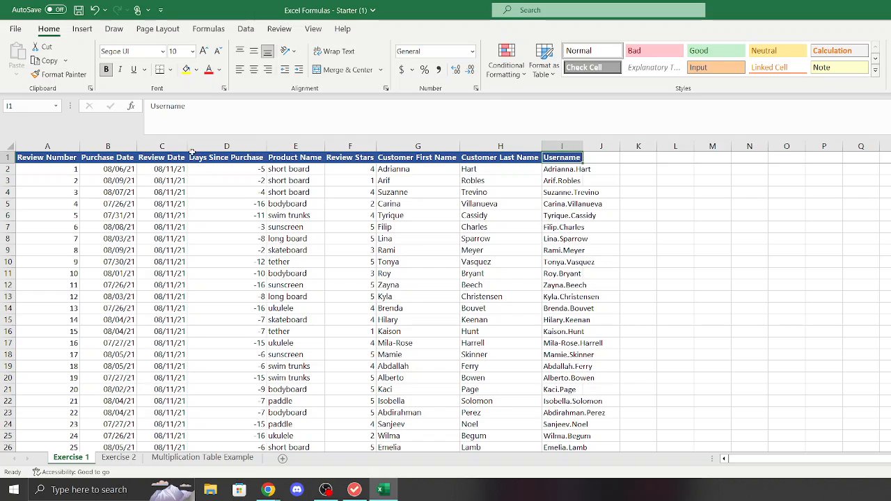
click(12, 148)
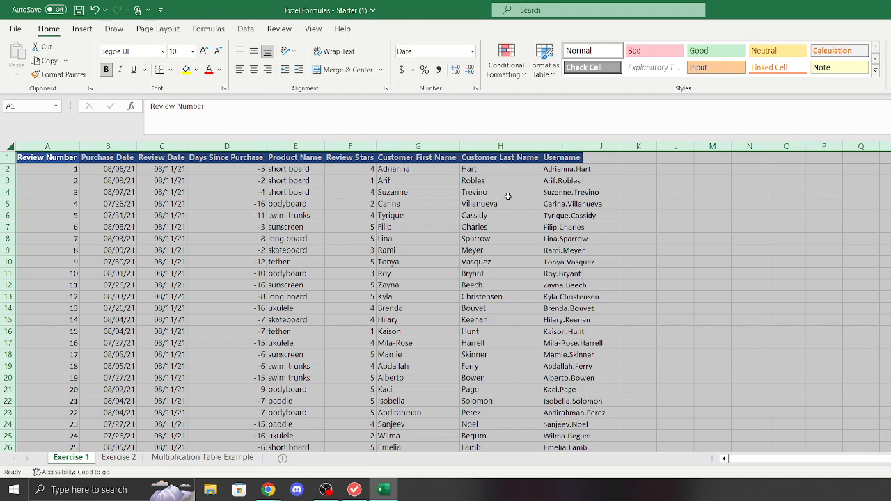
double_click(582, 146)
click(671, 225)
click(669, 264)
scroll(657, 258, down, 5)
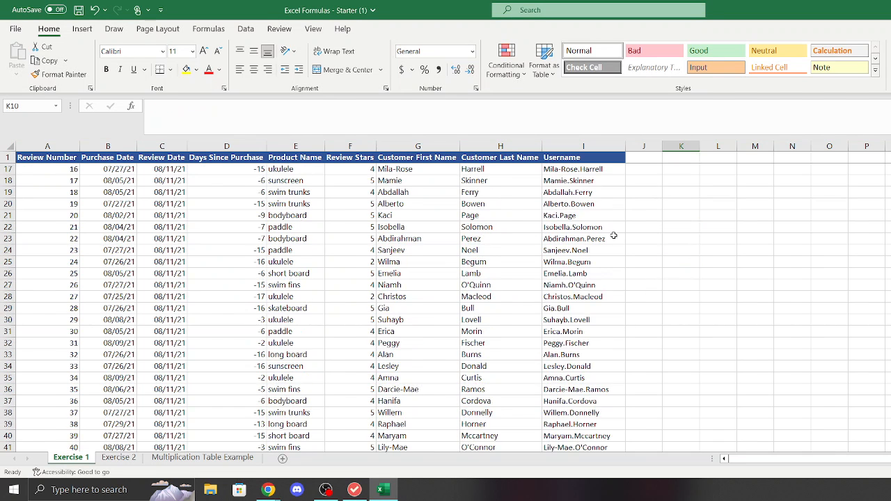
scroll(670, 288, up, 5)
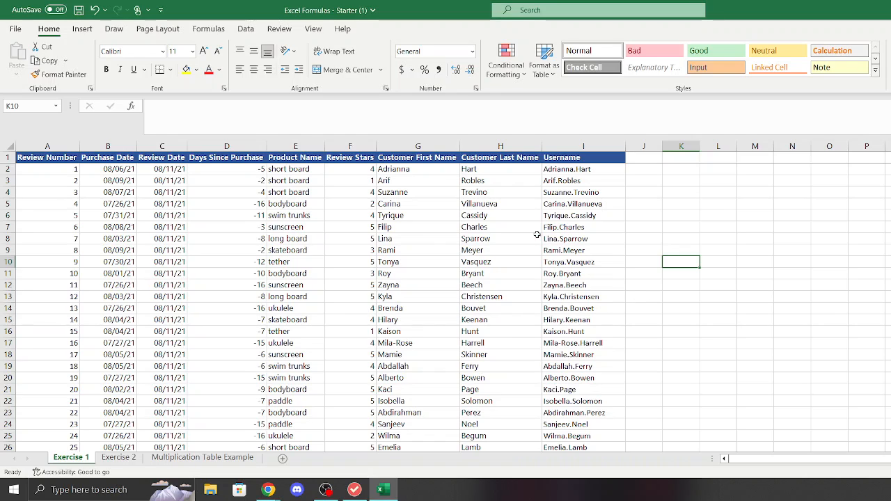
- View the blank grid on the Exercise 2 sheet and examine the products on the Multiplication Table Example sheet
click(119, 463)
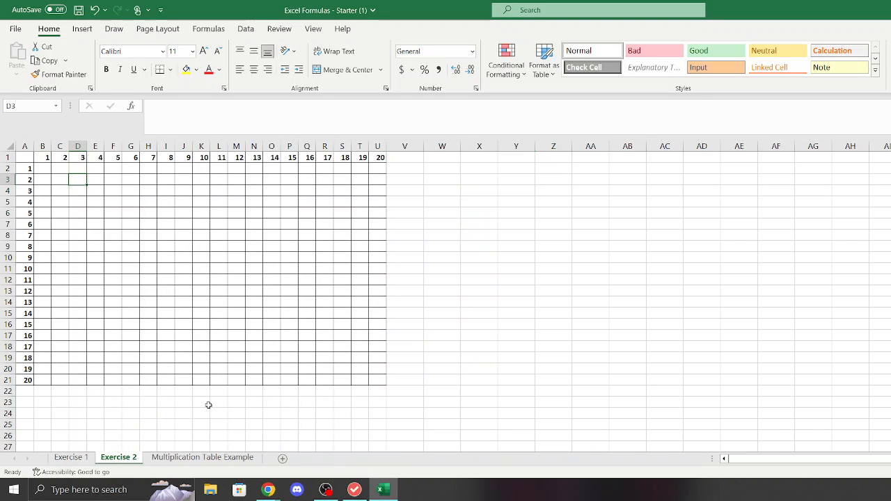
click(39, 169)
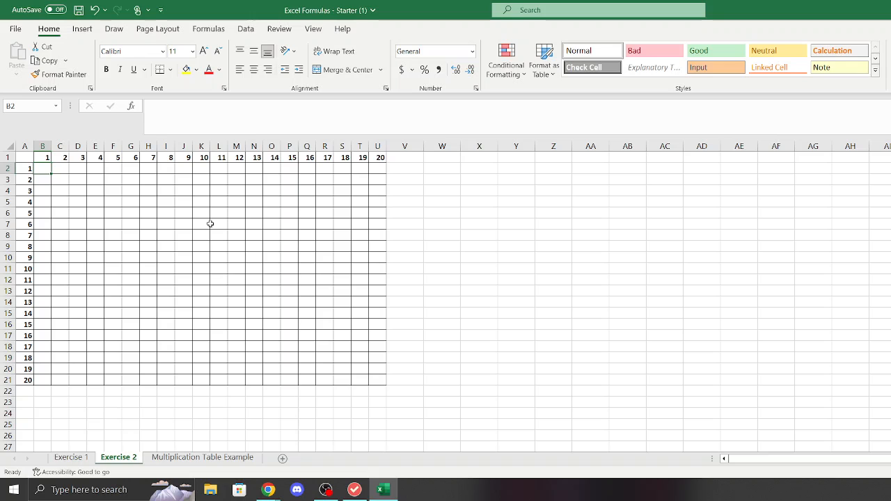
click(185, 458)
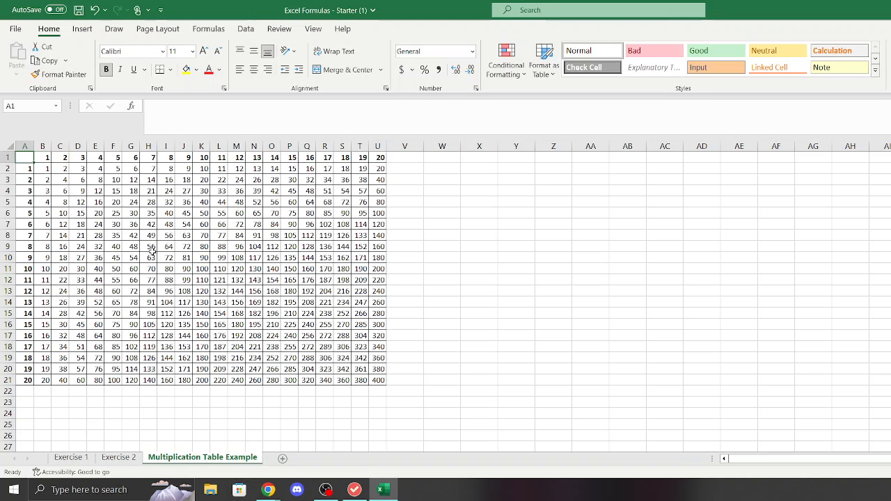
click(184, 238)
click(62, 192)
click(218, 313)
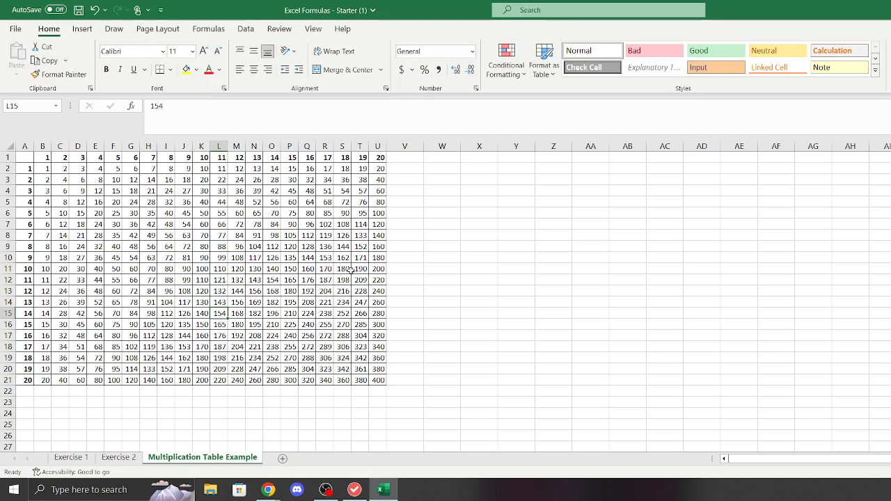
click(357, 271)
click(144, 300)
click(231, 213)
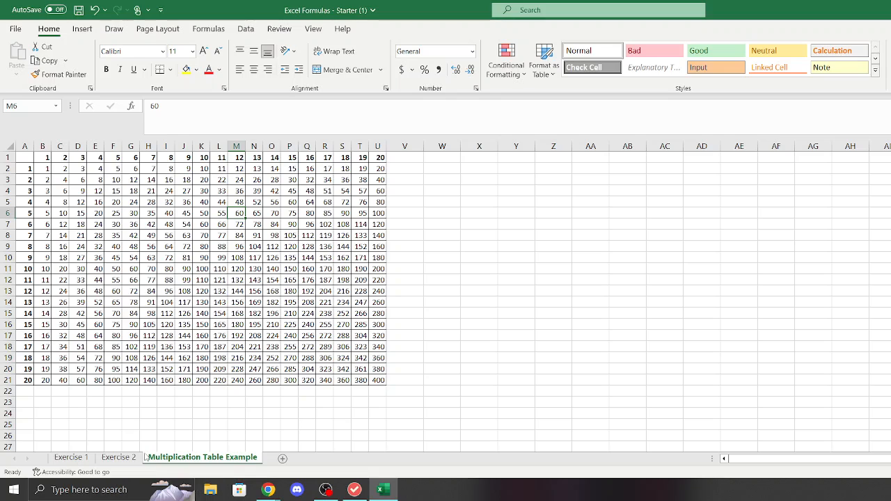
- On the Exercise 2 sheet, enter the formula =(B1*A2) in cell B2
click(118, 457)
click(44, 168)
click(204, 124)
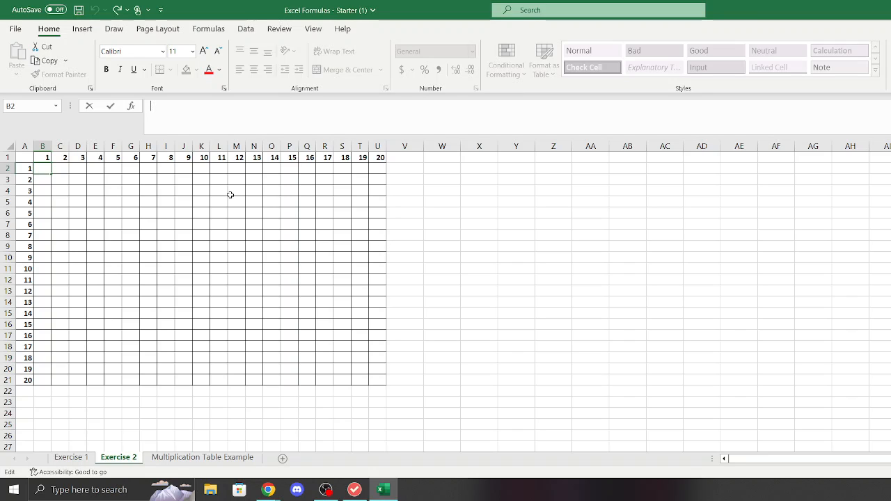
text(=()
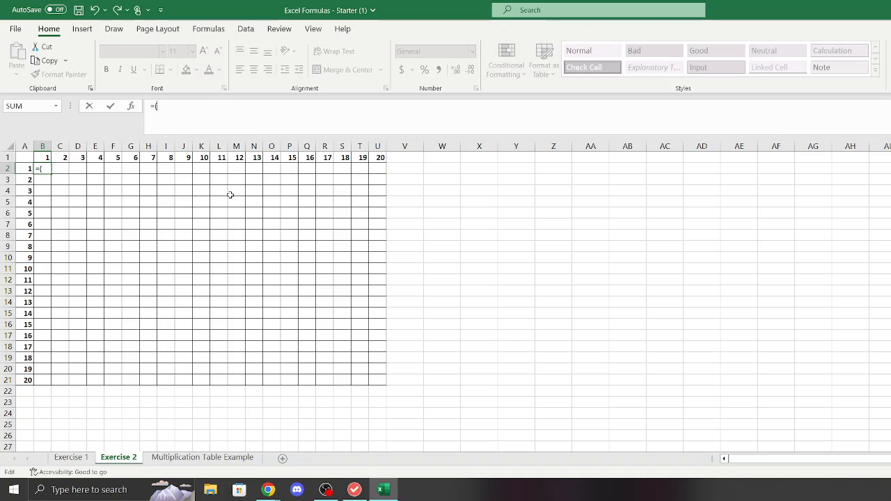
text(b1)
text(*a2)
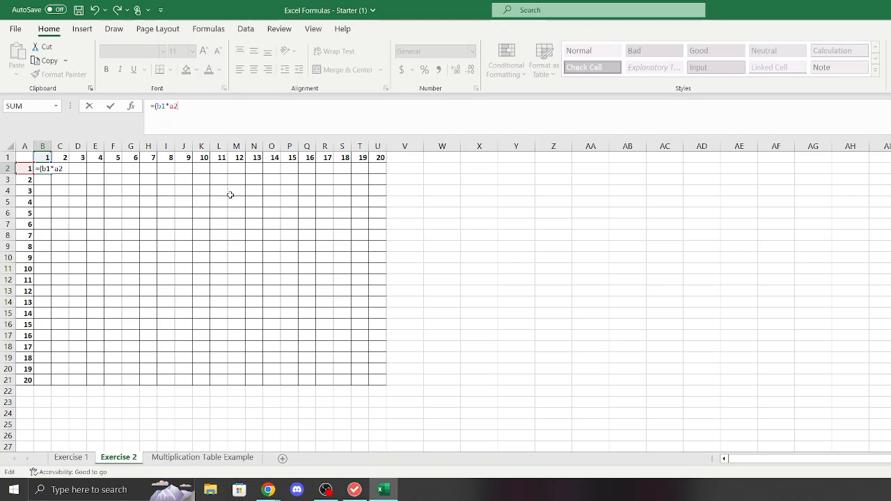
text())
key(Return)
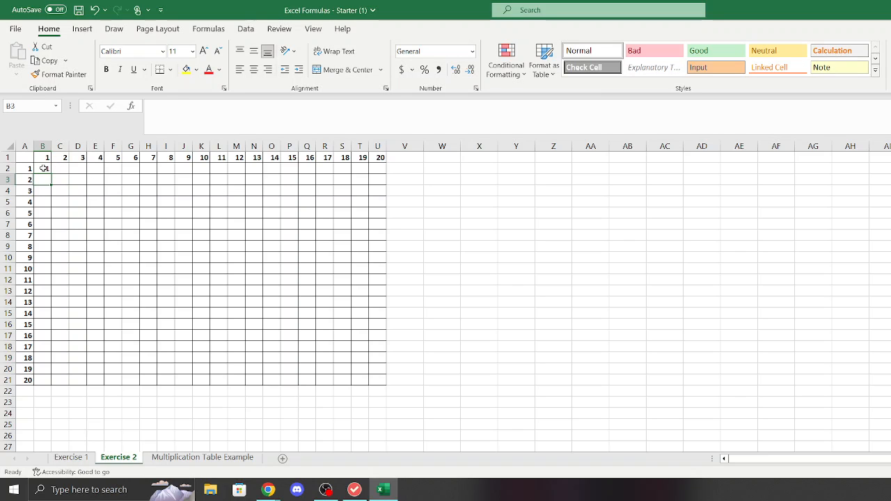
- Try filling the B2 formula across row 2 through column T, and undo the fill
click(44, 169)
drag(50, 174, 377, 171)
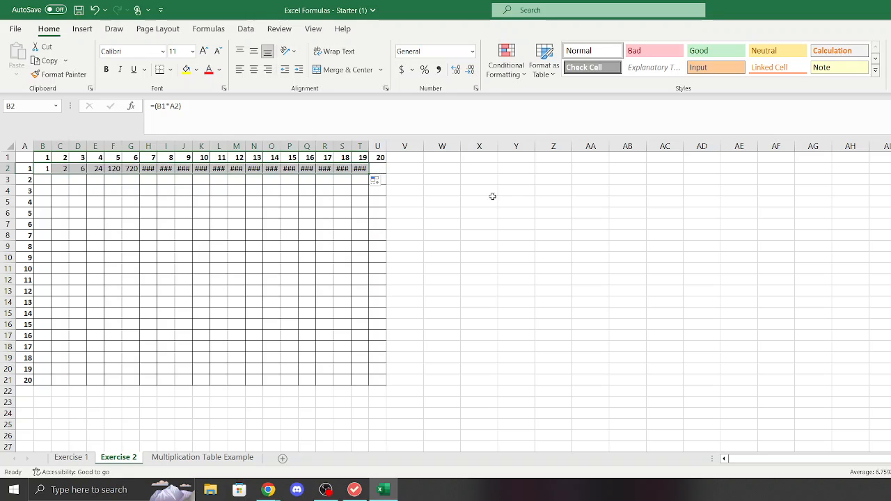
click(515, 201)
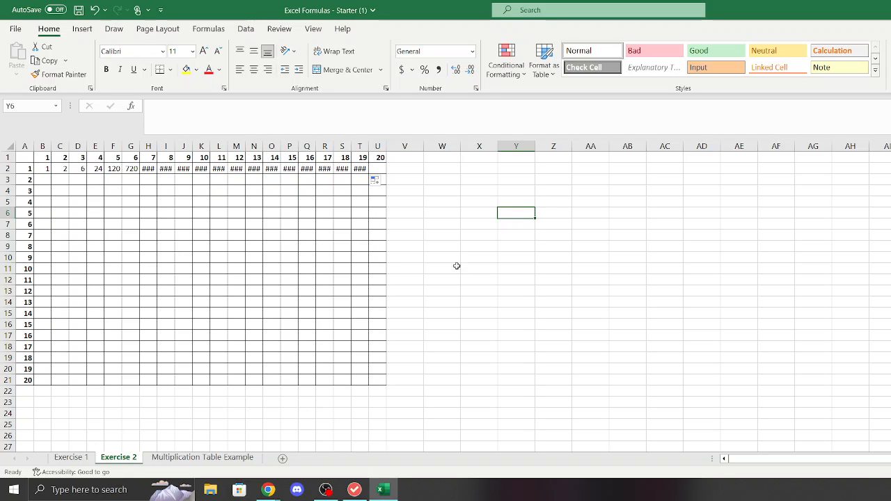
key(ctrl+z)
click(479, 269)
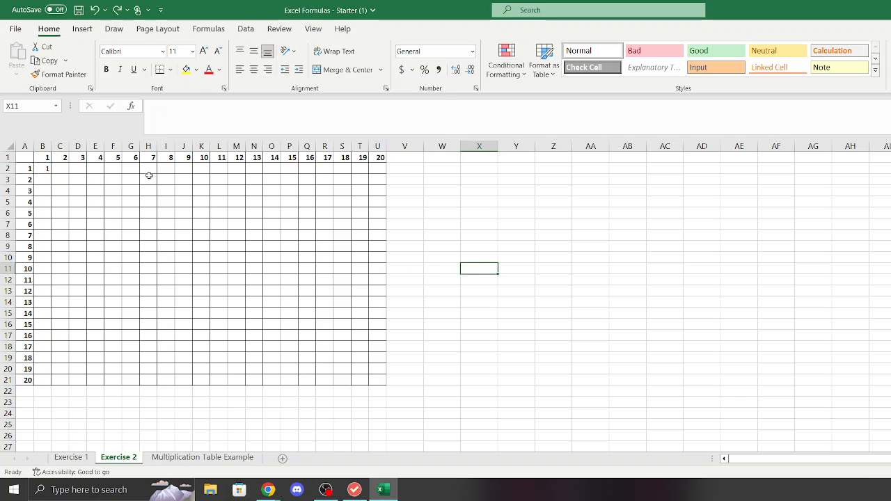
- Lock row 1 in the B2 formula so that it reads =(B$1*A2)
click(43, 168)
click(159, 106)
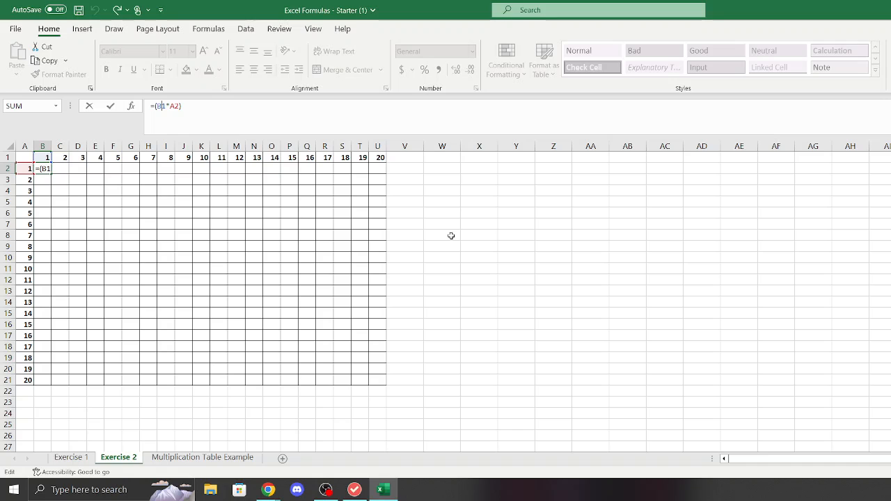
text($)
key(Return)
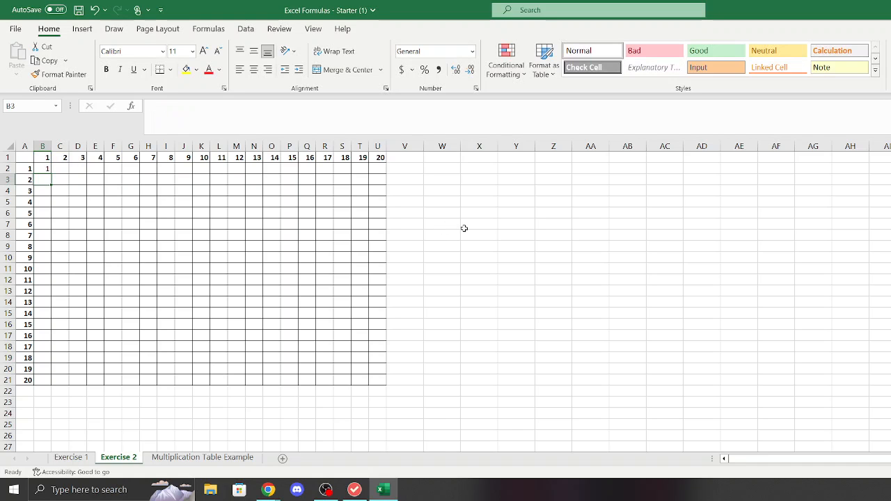
- Try filling the row-locked formula from B2 across row 2 through column U, and undo the fill
click(464, 228)
click(45, 169)
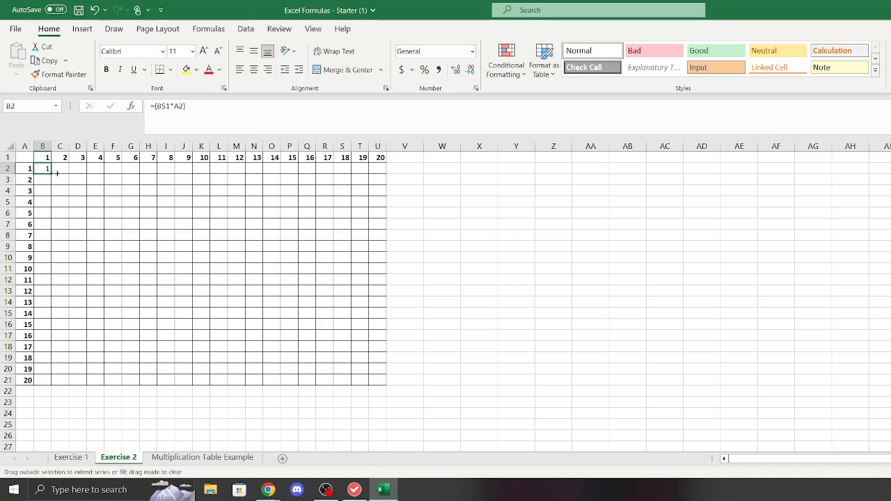
drag(57, 173, 389, 173)
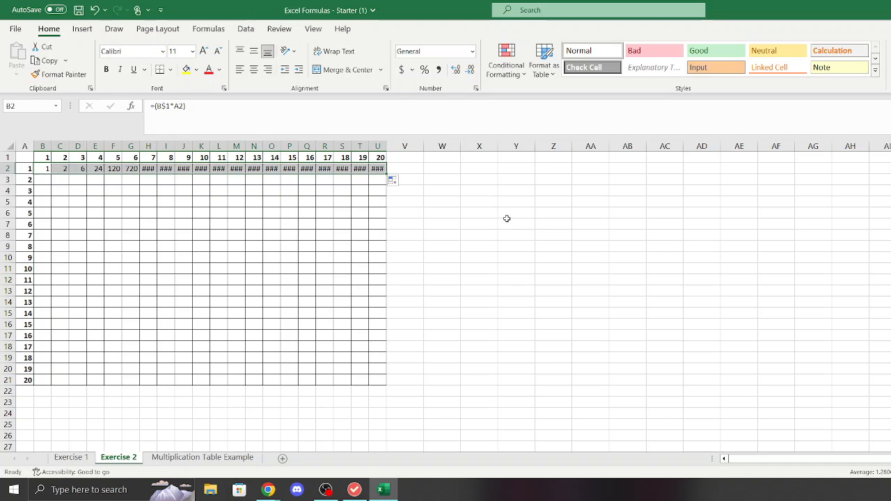
key(ctrl+z)
click(479, 224)
- Try filling the row-locked formula from B2 down column B through row 21, and undo the fill
click(45, 172)
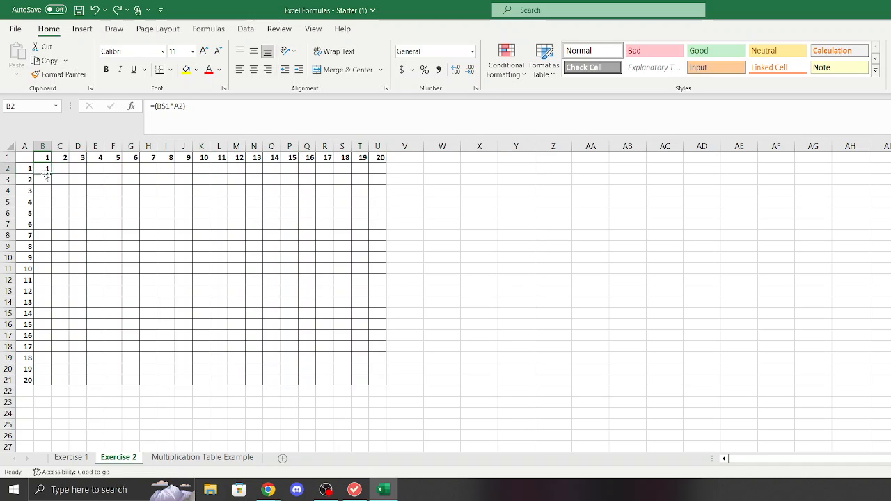
drag(51, 175, 67, 383)
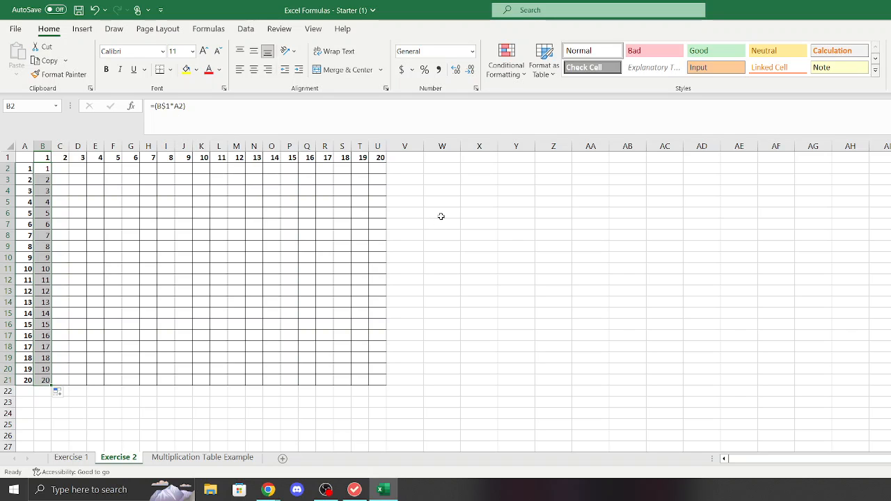
key(ctrl+z)
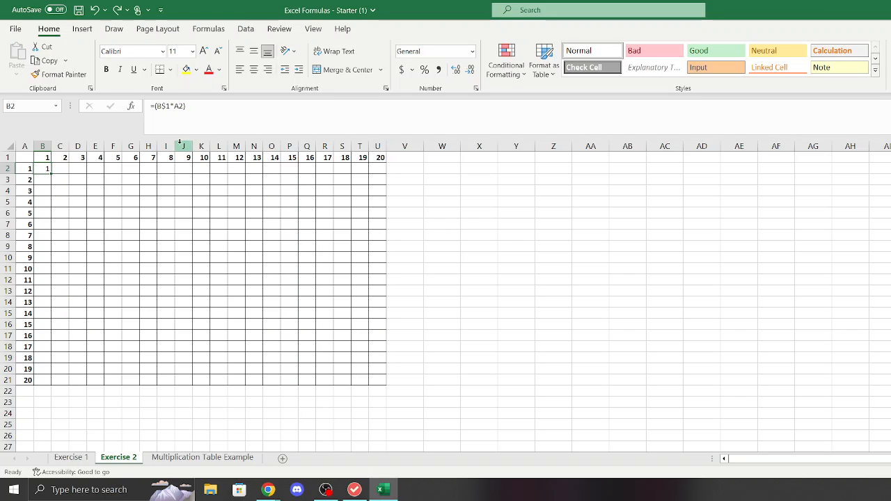
- Lock column A in the B2 formula so that it reads =(B$1*$A2), and save the workbook
click(176, 106)
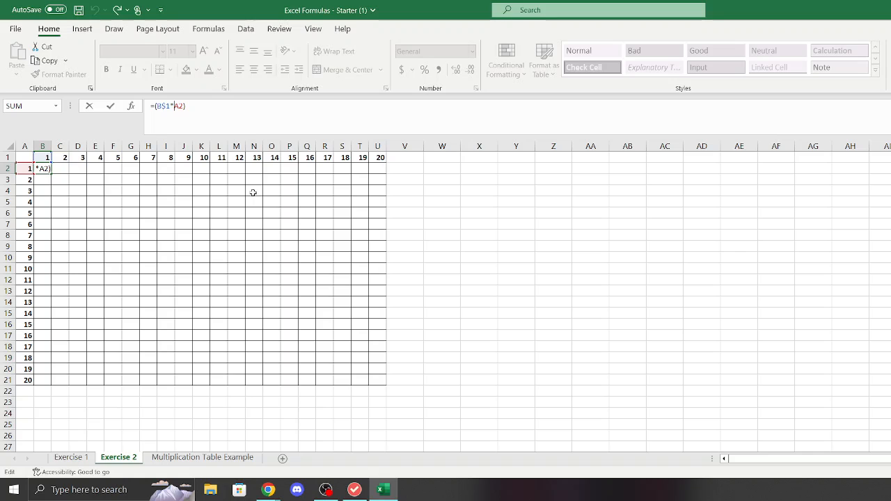
text($)
key(ctrl+s)
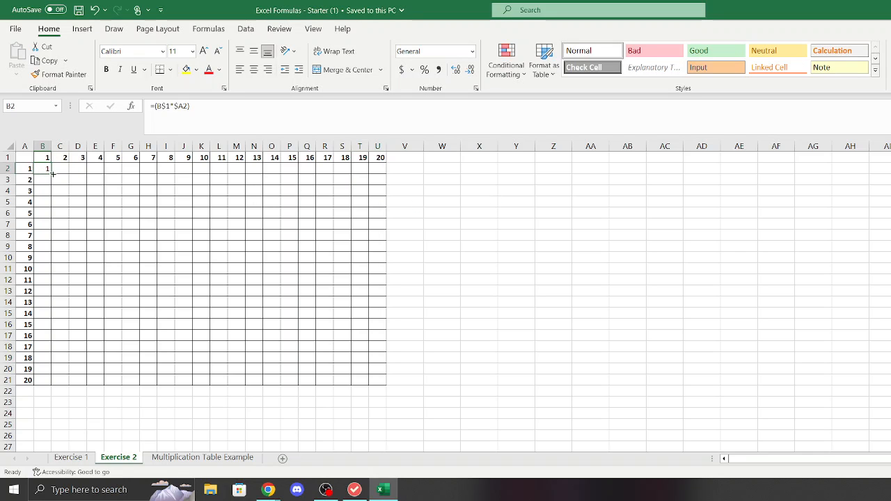
- Fill the B2 formula across row 2 through column U and down column B through row 21
drag(51, 174, 381, 171)
click(507, 182)
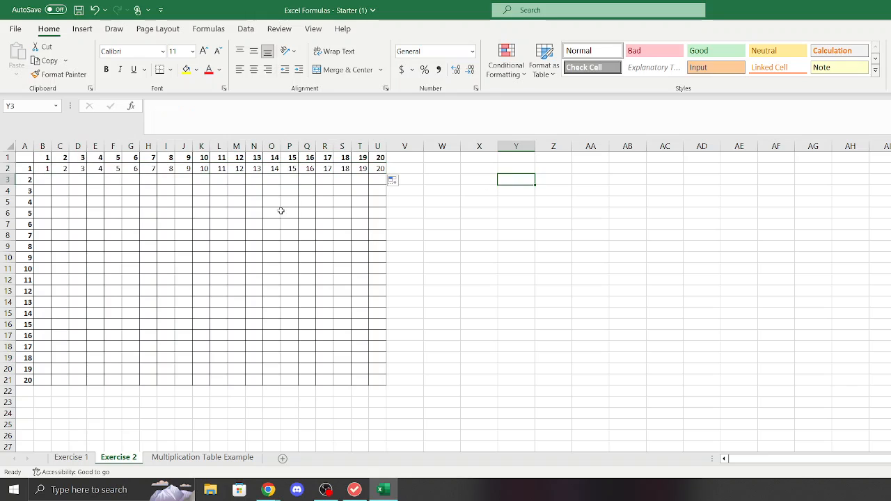
click(48, 172)
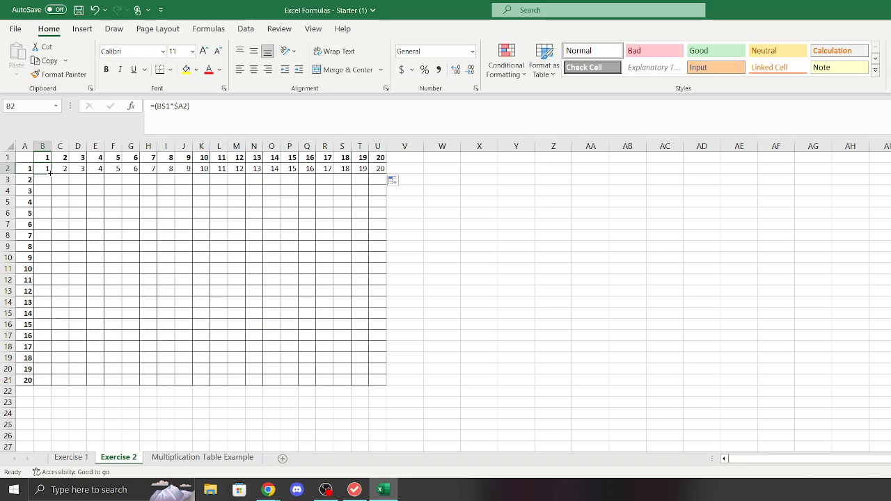
drag(50, 173, 53, 388)
click(343, 269)
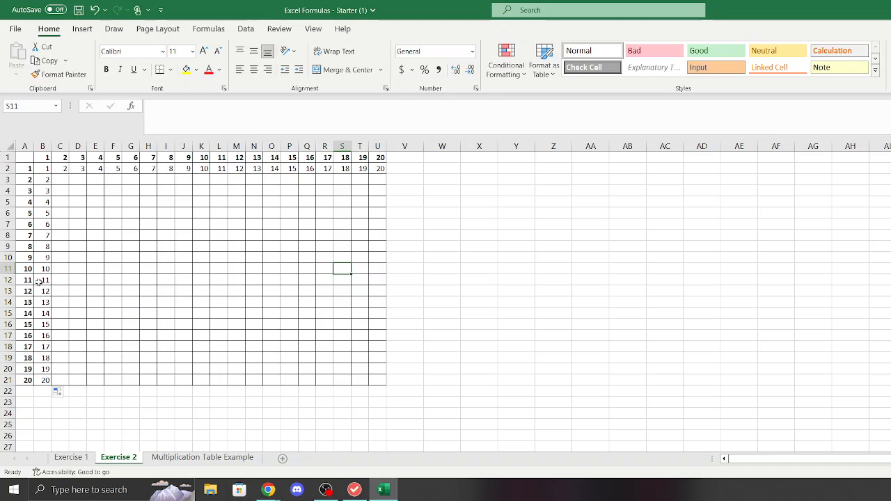
- Extend the formulas over the whole multiplication grid B2:U21
drag(47, 172, 388, 385)
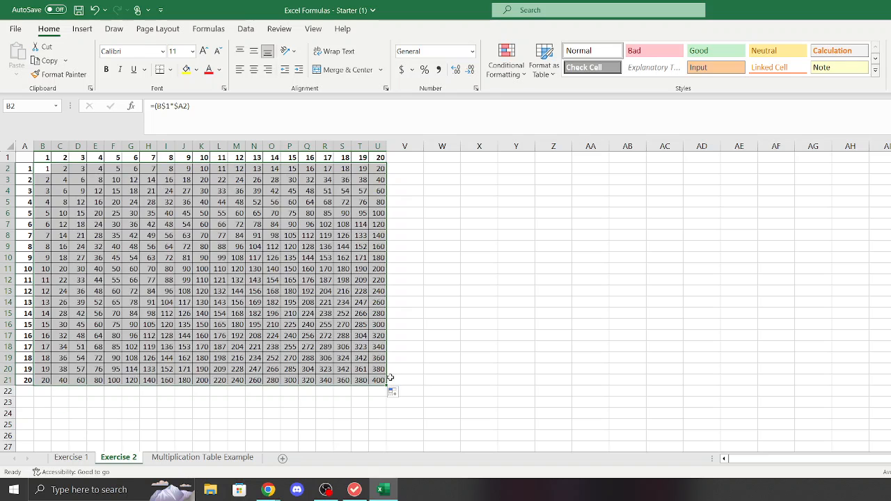
click(492, 351)
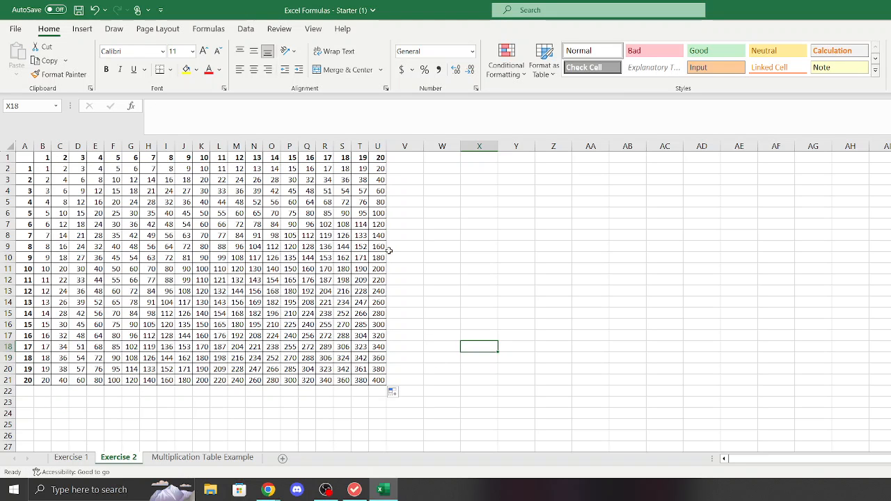
- Undo the grid, column B and row 2 fills, keeping only the formula in B2
key(ctrl+z)
click(143, 209)
click(44, 167)
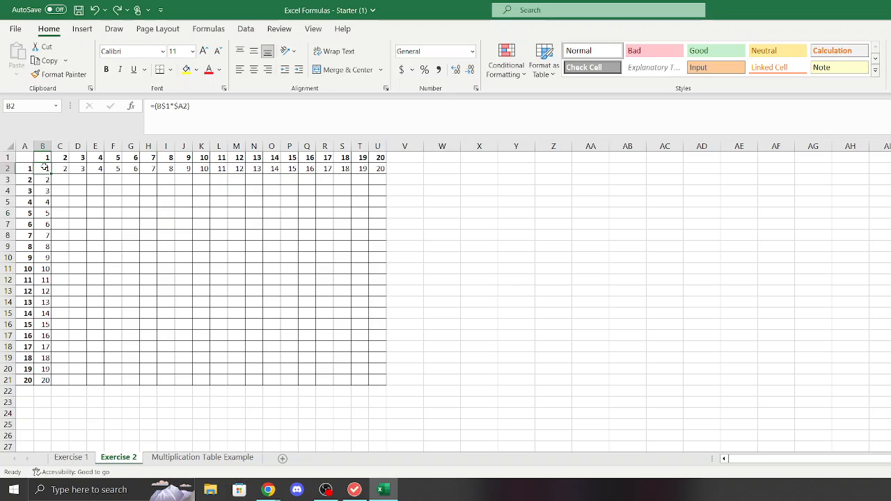
key(ctrl+z)
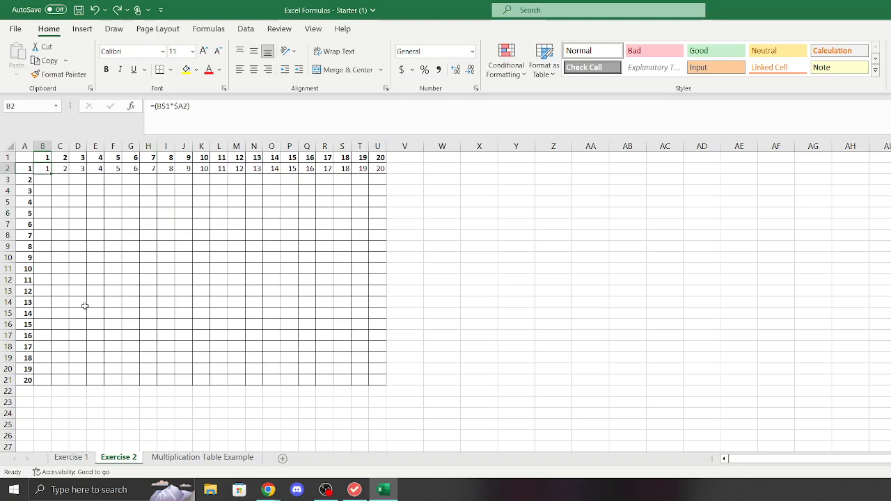
key(ctrl+z)
- Remove the row lock from the B2 formula so that it reads =(B1*$A2)
click(167, 108)
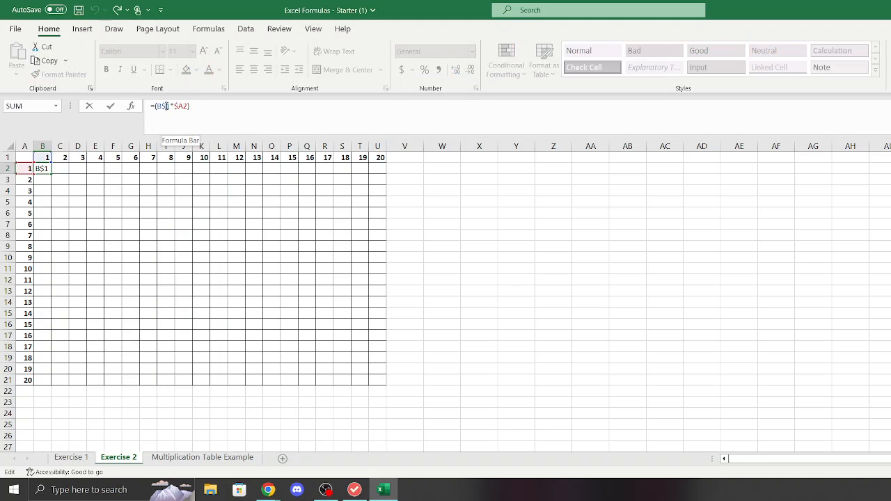
key(BackSpace)
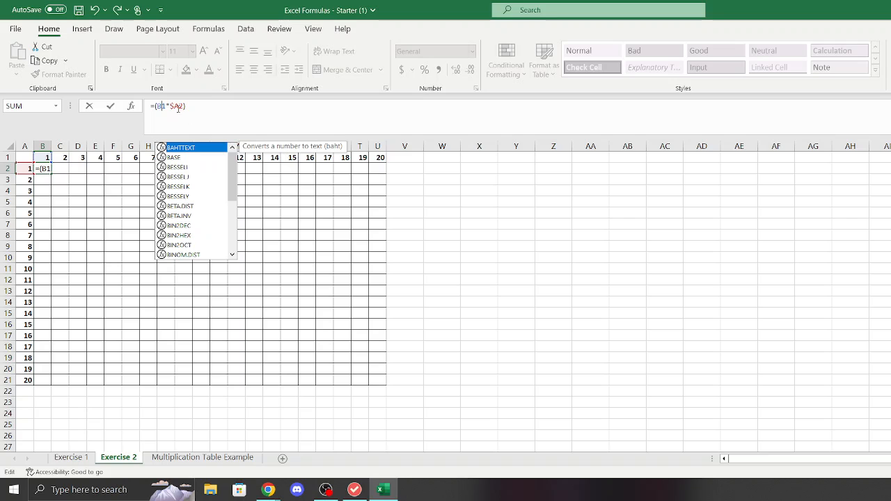
click(400, 220)
- Fill the formula without the row lock from B2 down column B through row 21, and review the formula in B2
click(42, 169)
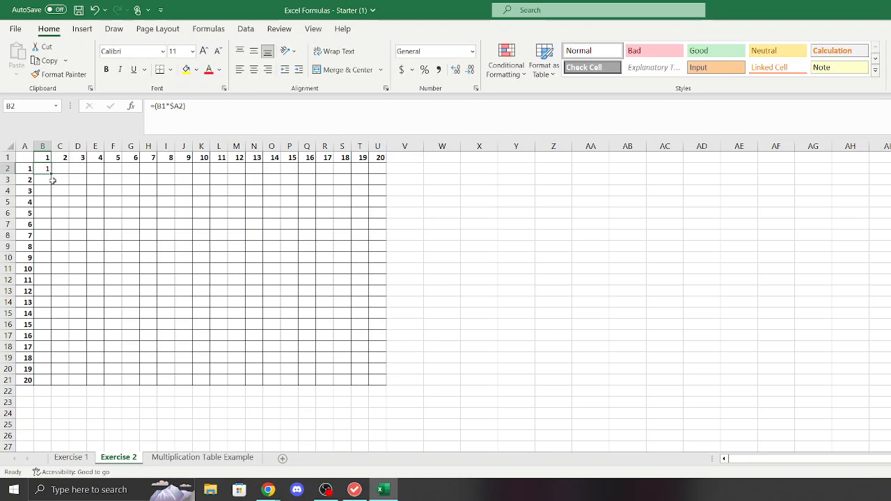
drag(53, 174, 54, 382)
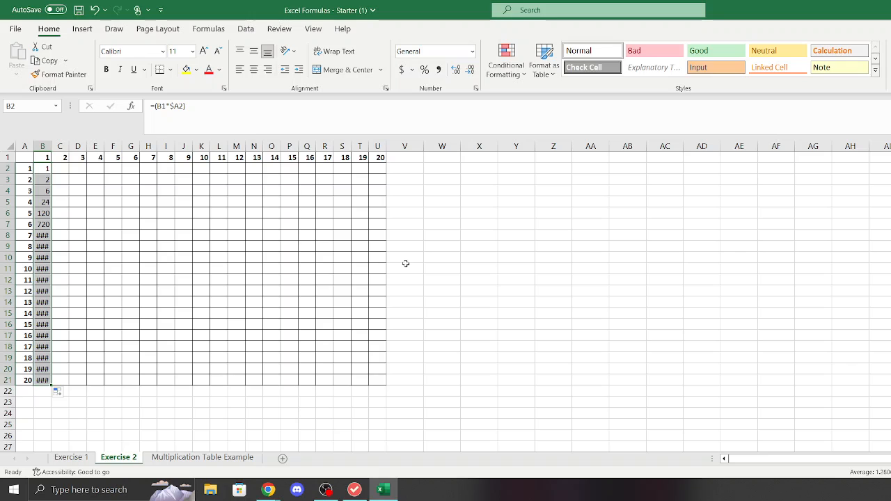
click(193, 110)
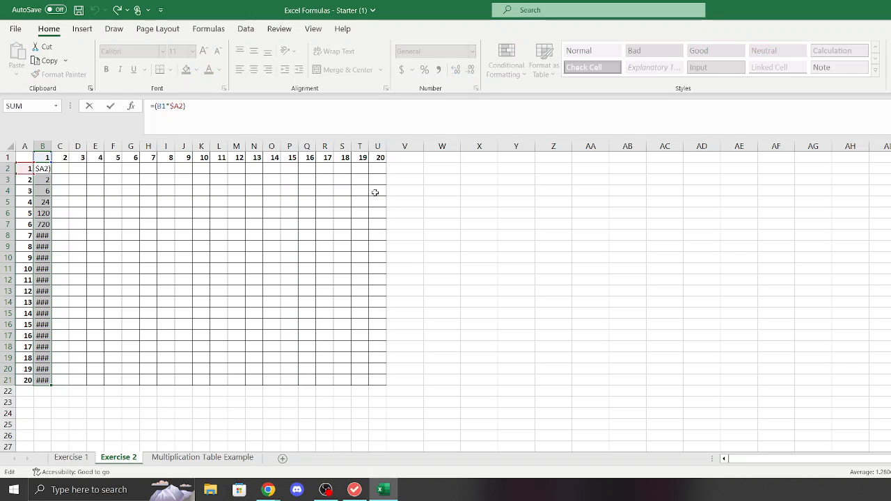
click(490, 313)
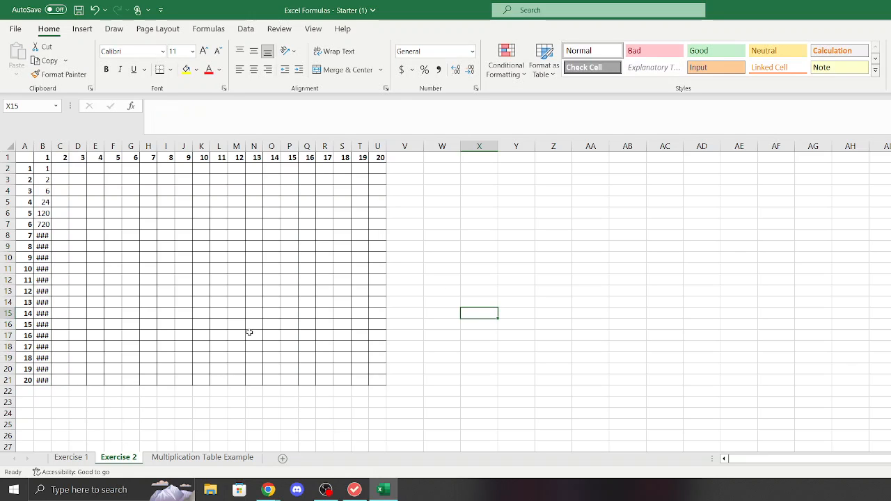
click(45, 170)
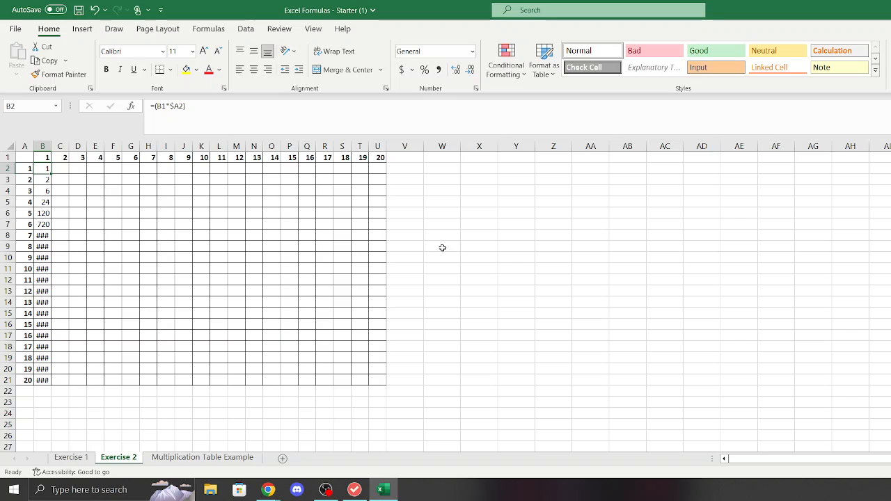